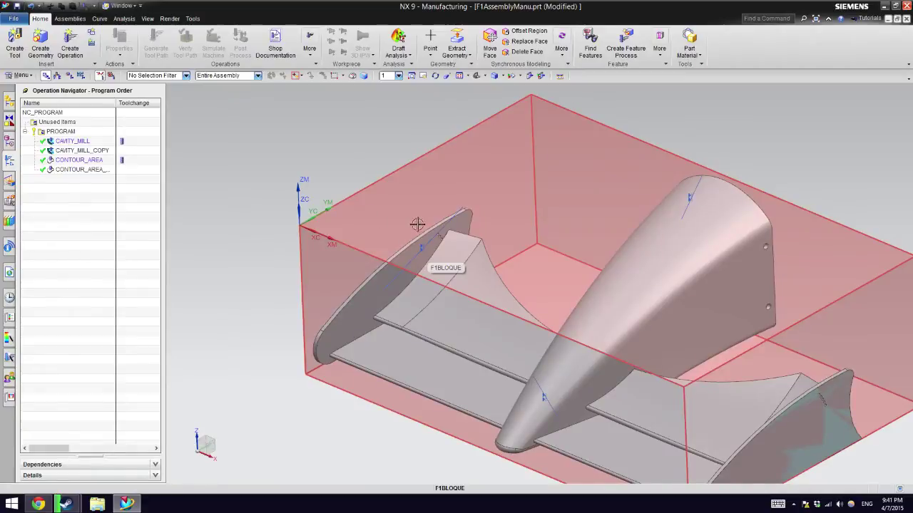
Step: Hide and redisplay the F1 part and the F1Bloque block in turn to inspect the assembly's two components
{"action": "middle_click_drag", "start_coordinate": [563, 261], "coordinate": [568, 221]}
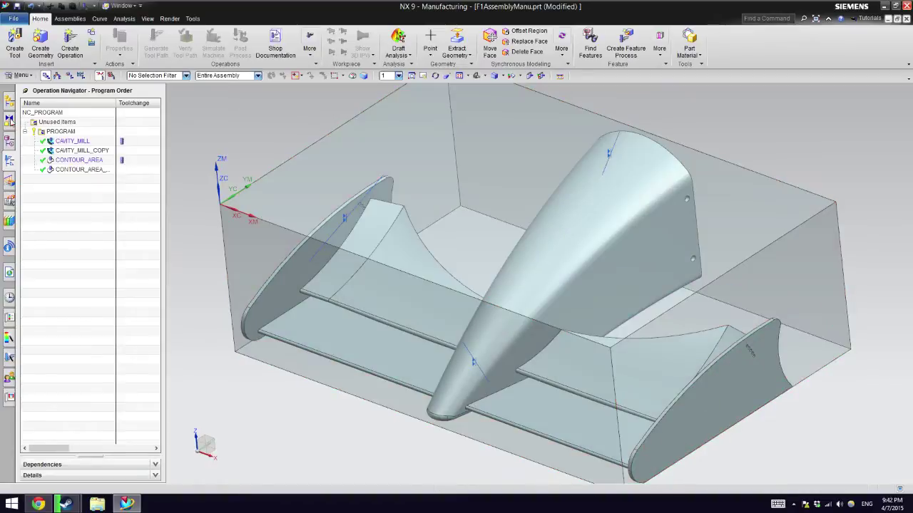
{"action": "left_click", "coordinate": [8, 104]}
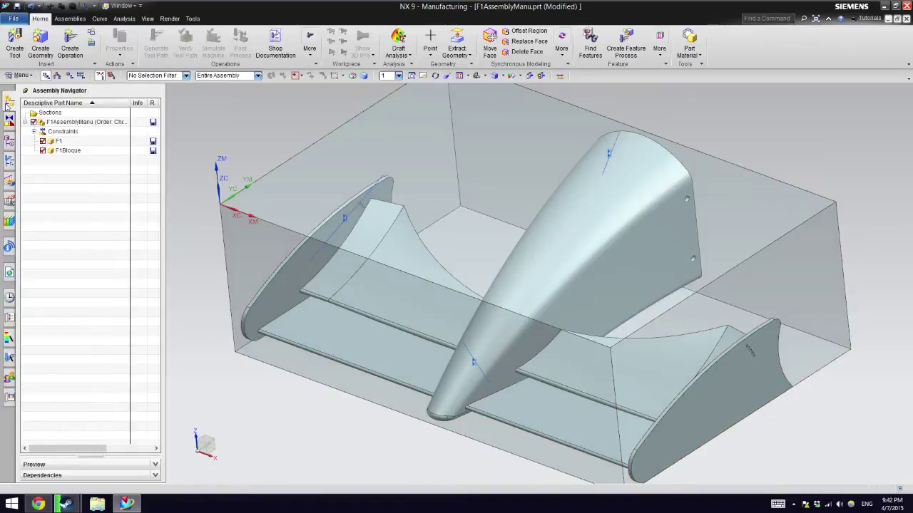
{"action": "left_click", "coordinate": [42, 142]}
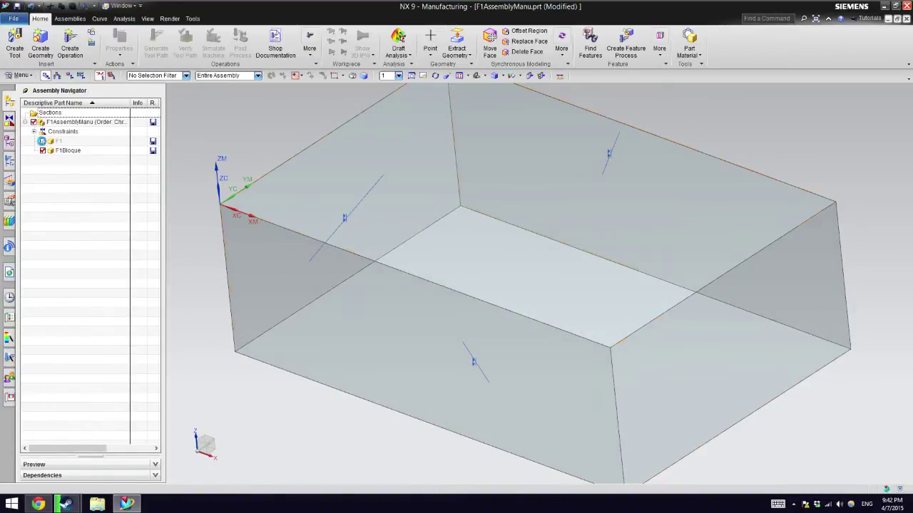
{"action": "left_click", "coordinate": [42, 141]}
{"action": "left_click", "coordinate": [42, 150]}
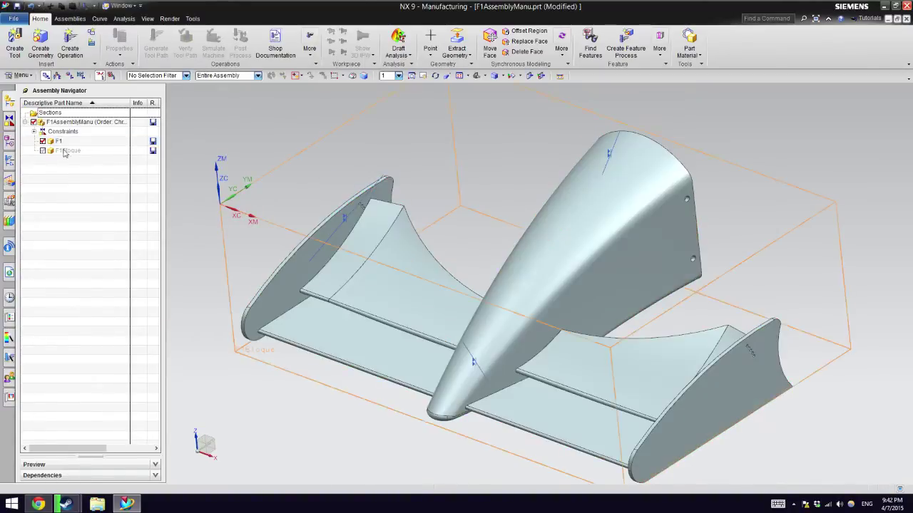
{"action": "left_click", "coordinate": [42, 152]}
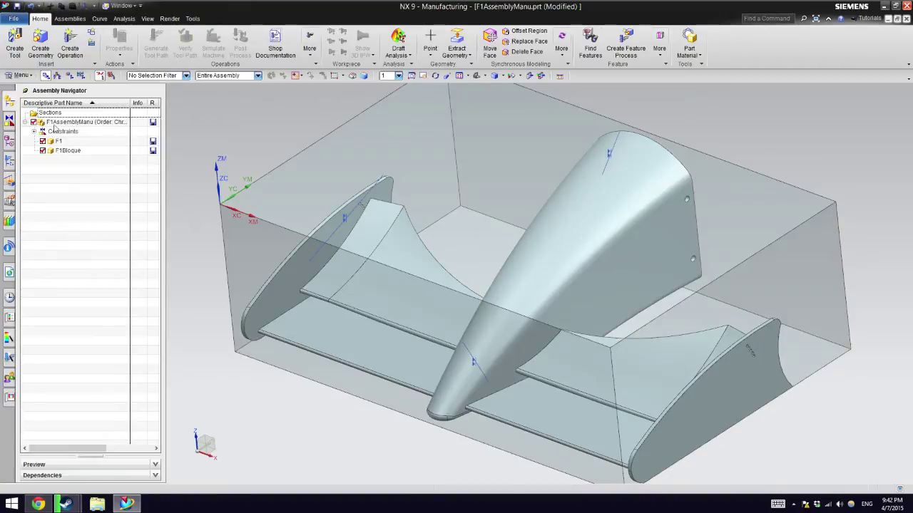
{"action": "left_click", "coordinate": [15, 21]}
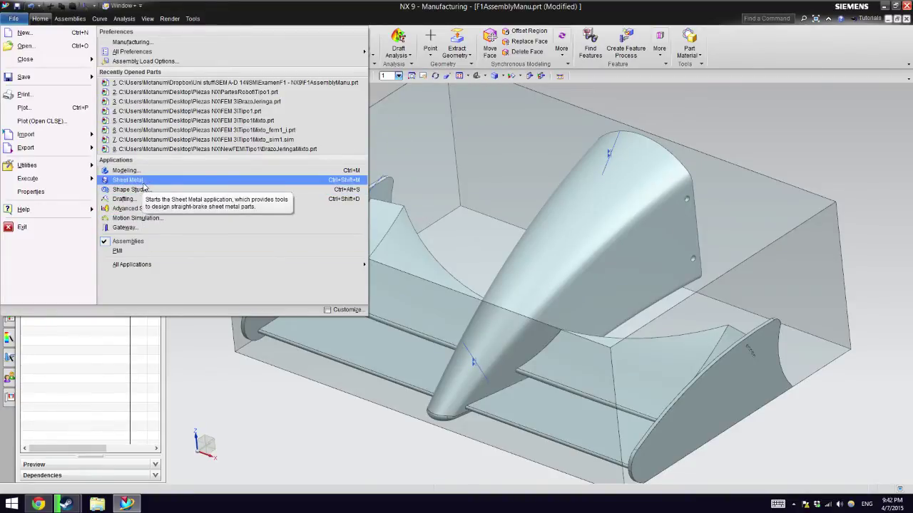
{"action": "left_click", "coordinate": [435, 17]}
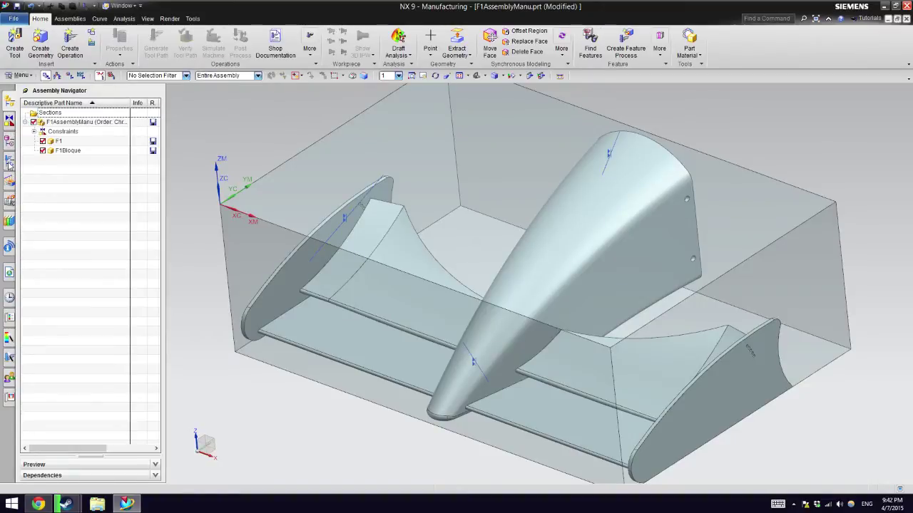
Step: Create a new mill_contour program group under NC_PROGRAM, keeping the default name
{"action": "left_click", "coordinate": [9, 161]}
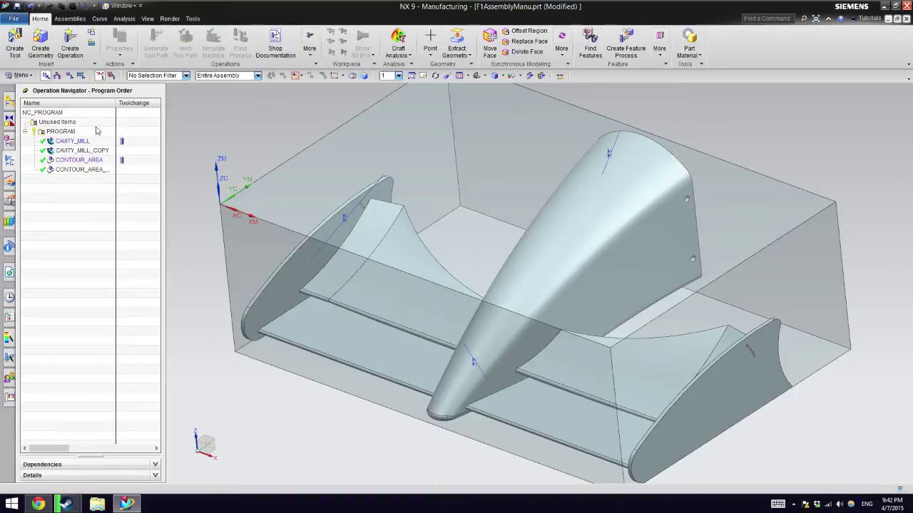
{"action": "left_click", "coordinate": [93, 37]}
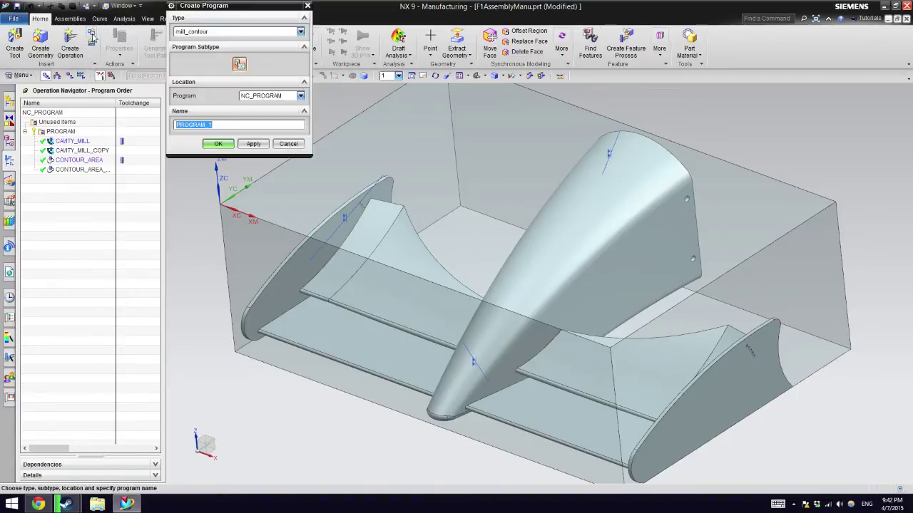
{"action": "left_click", "coordinate": [215, 145]}
{"action": "left_click", "coordinate": [252, 111]}
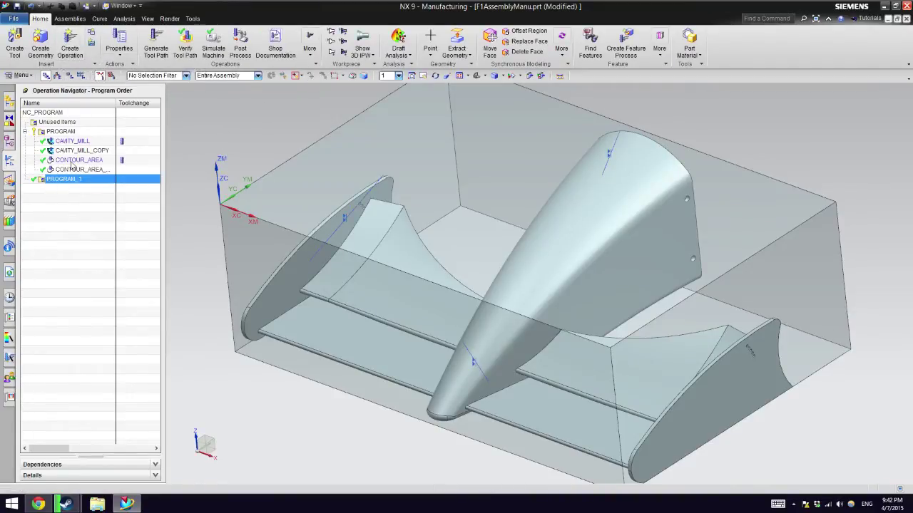
Step: Review the existing tool paths of the CAVITY_MILL, CAVITY_MILL_COPY and CONTOUR_AREA operations in PROGRAM
{"action": "left_click", "coordinate": [57, 134]}
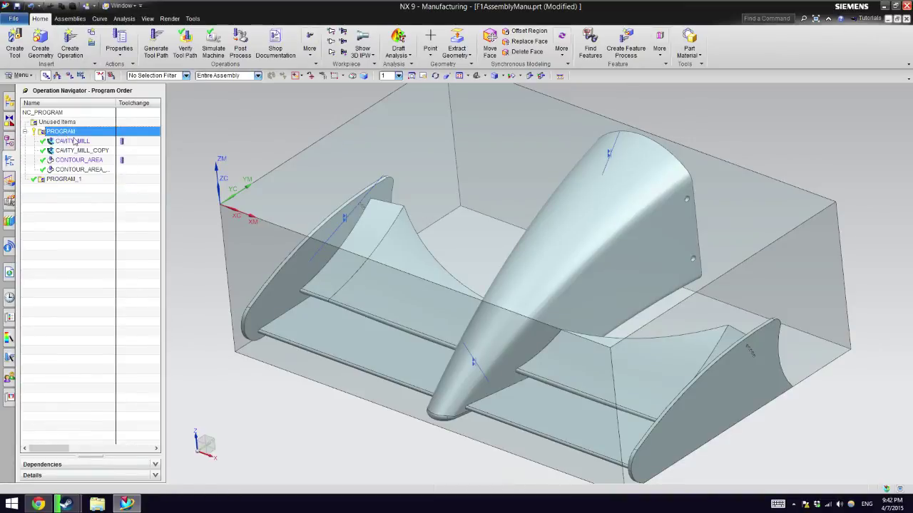
{"action": "left_click", "coordinate": [73, 140]}
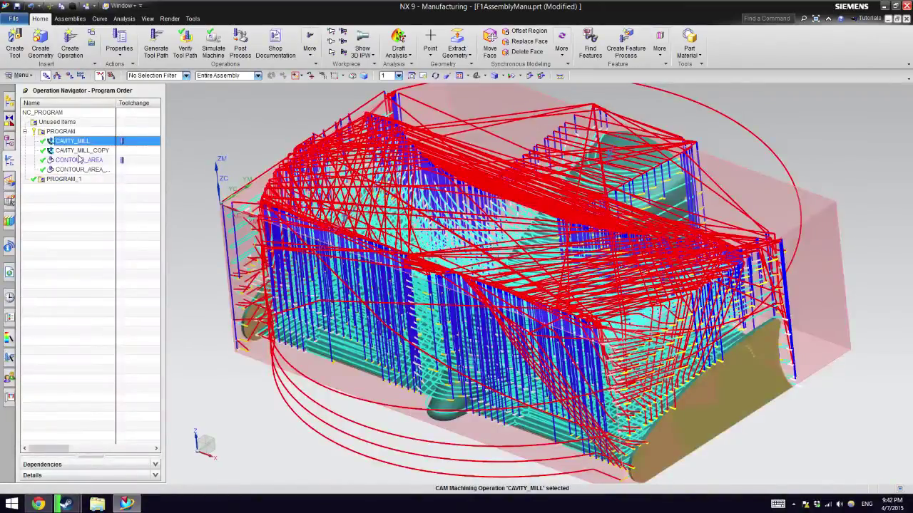
{"action": "left_click", "coordinate": [77, 152]}
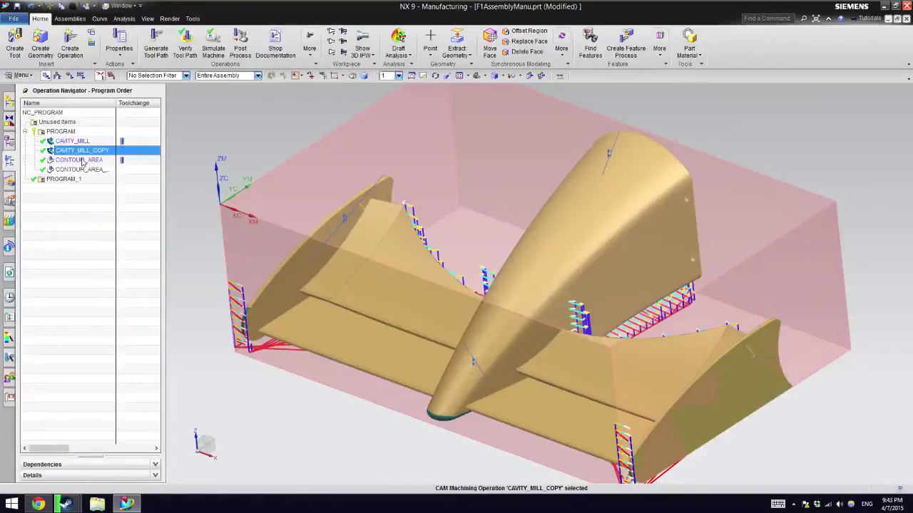
{"action": "left_click", "coordinate": [82, 162]}
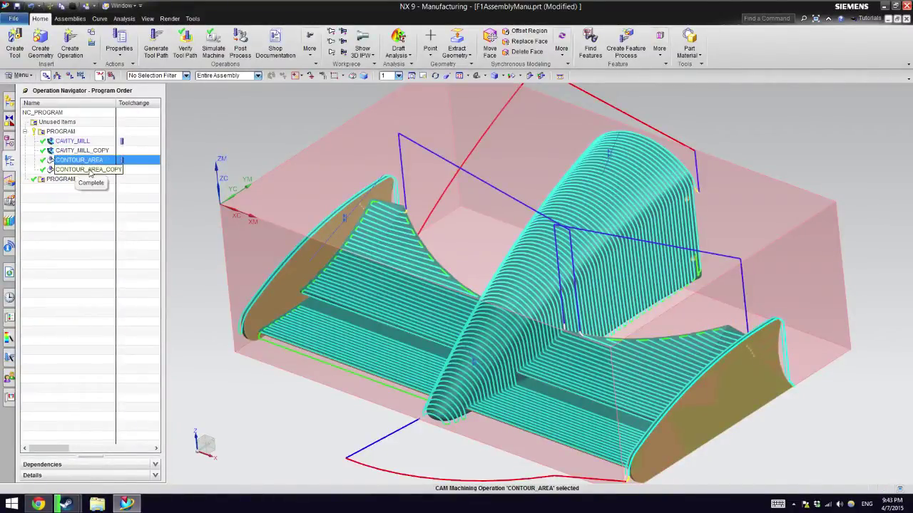
{"action": "left_click", "coordinate": [101, 211]}
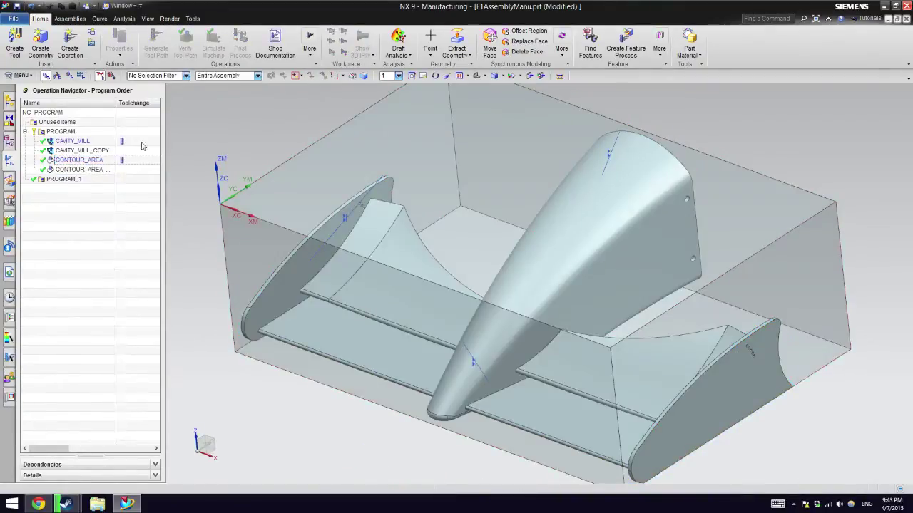
{"action": "left_click", "coordinate": [79, 141]}
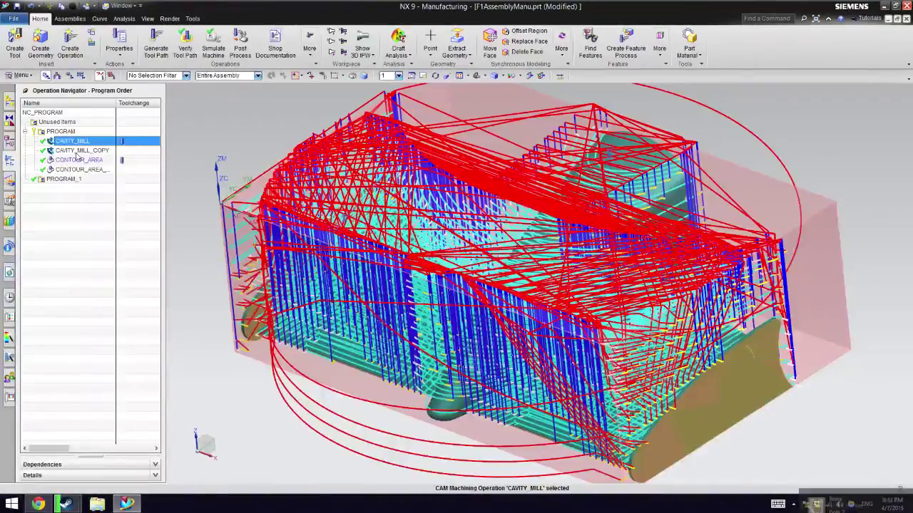
Step: Verify the CAVITY_MILL_COPY tool path with a 3D Dynamic material removal simulation and inspect the machined block
{"action": "left_click", "coordinate": [76, 151]}
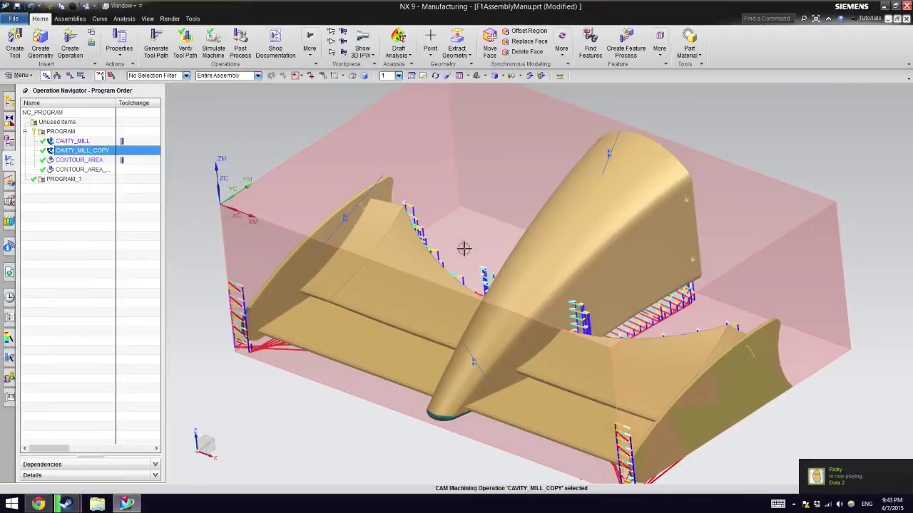
{"action": "middle_click_drag", "start_coordinate": [464, 247], "coordinate": [536, 282]}
{"action": "key", "text": "Home"}
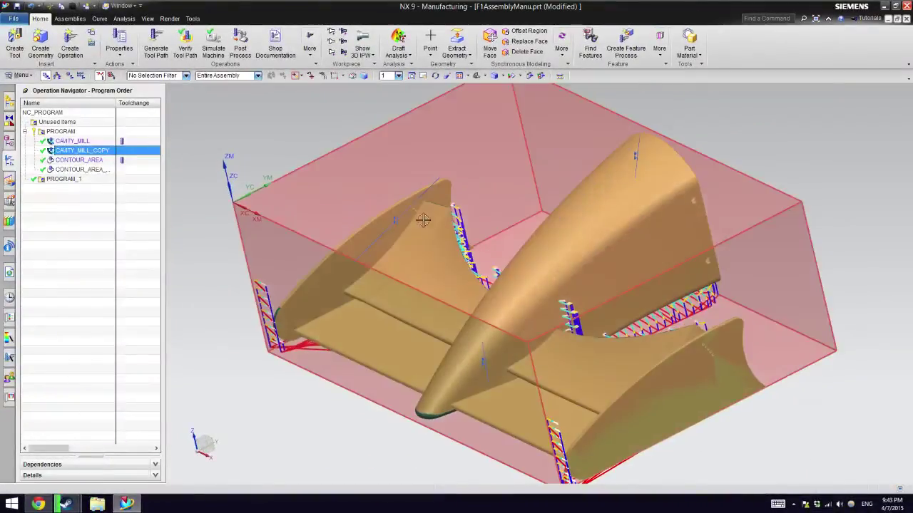
{"action": "left_click", "coordinate": [185, 43]}
{"action": "left_click", "coordinate": [214, 114]}
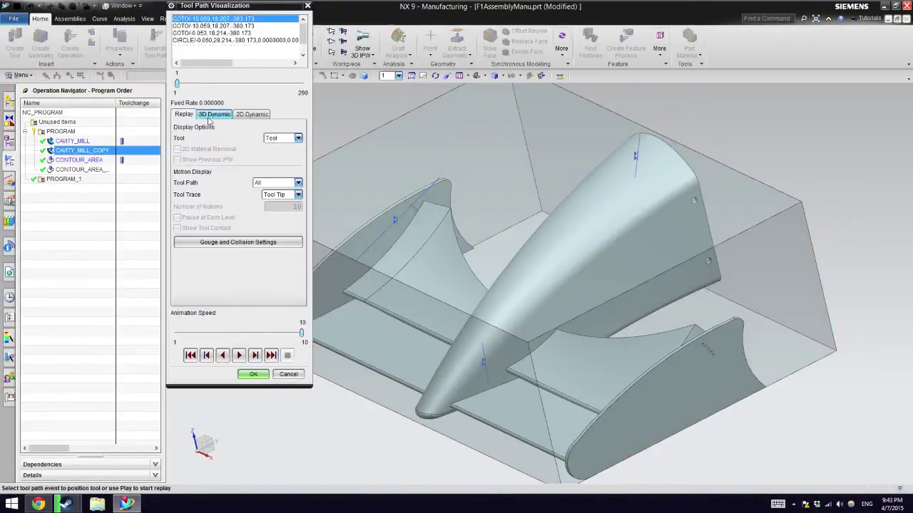
{"action": "left_click", "coordinate": [239, 355]}
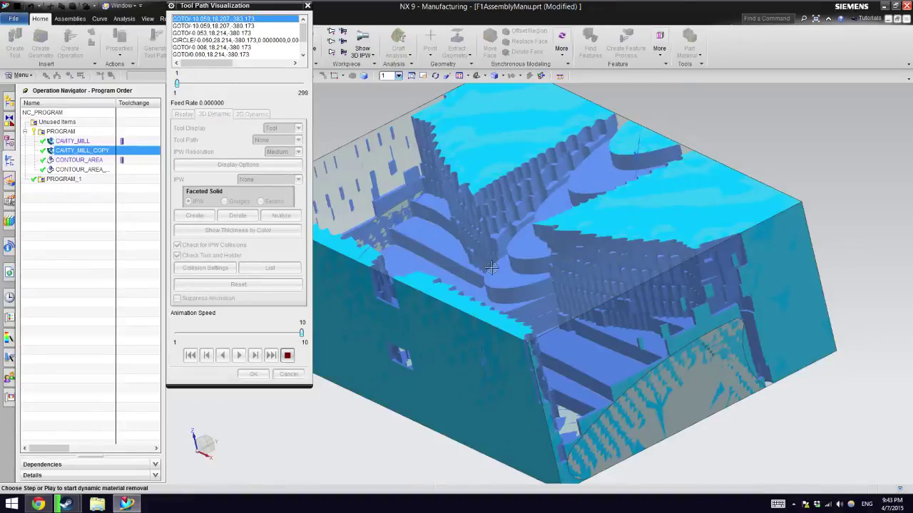
{"action": "middle_click_drag", "start_coordinate": [595, 337], "coordinate": [542, 282]}
{"action": "middle_click_drag", "start_coordinate": [516, 223], "coordinate": [614, 284]}
{"action": "left_click", "coordinate": [287, 355]}
{"action": "left_click", "coordinate": [265, 377]}
Step: Create a Cavity Mill operation in PROGRAM_1 with the BALL_MILL tool, WORKPIECE geometry and MILL_ROUGH method
{"action": "left_click", "coordinate": [59, 180]}
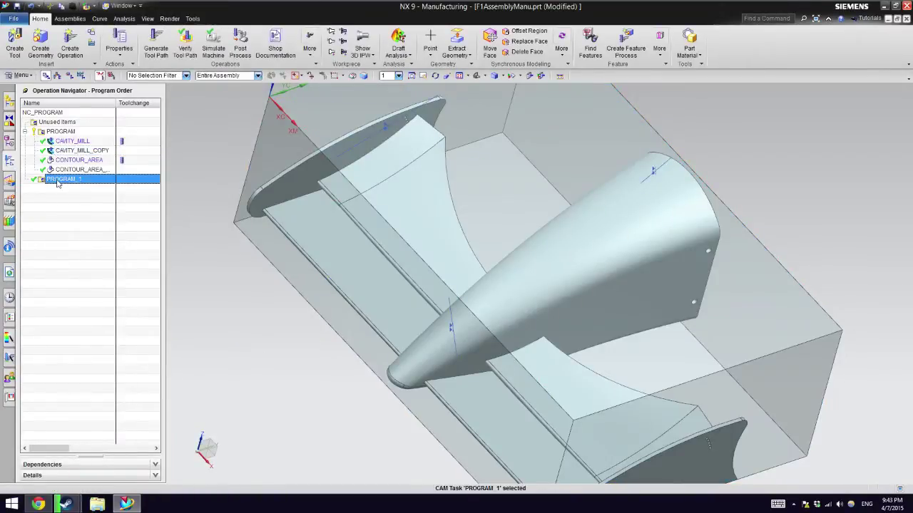
{"action": "left_click", "coordinate": [75, 44]}
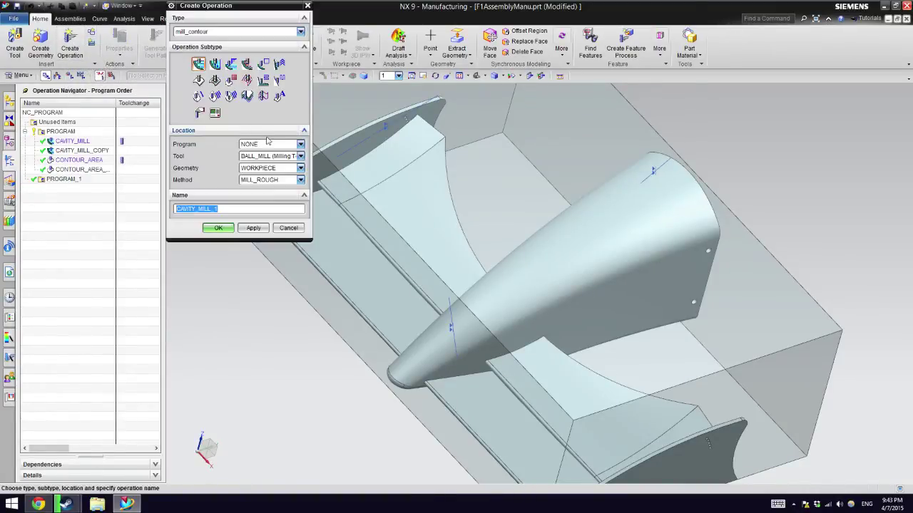
{"action": "left_click", "coordinate": [300, 145]}
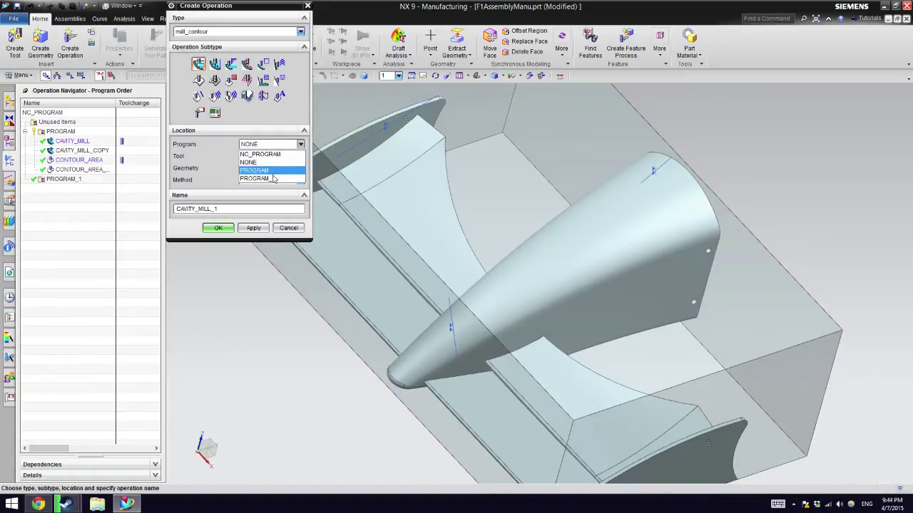
{"action": "left_click", "coordinate": [267, 179]}
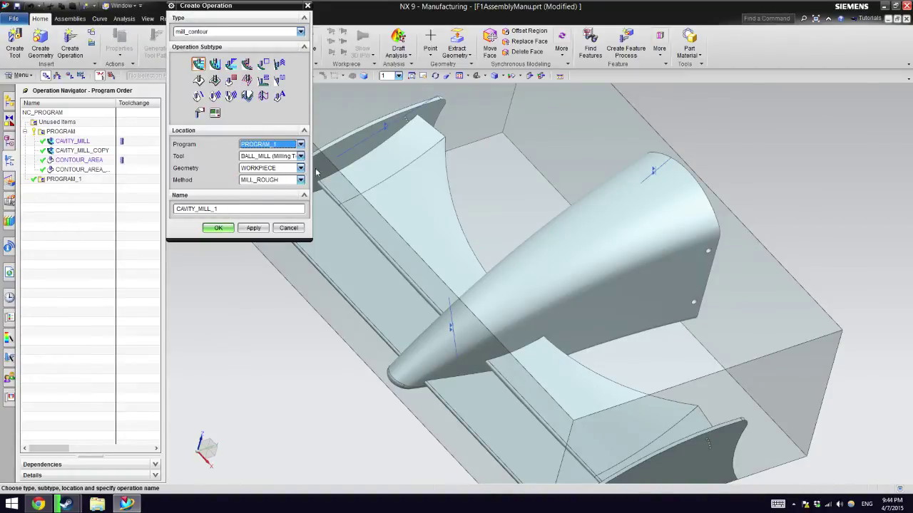
{"action": "left_click", "coordinate": [300, 157]}
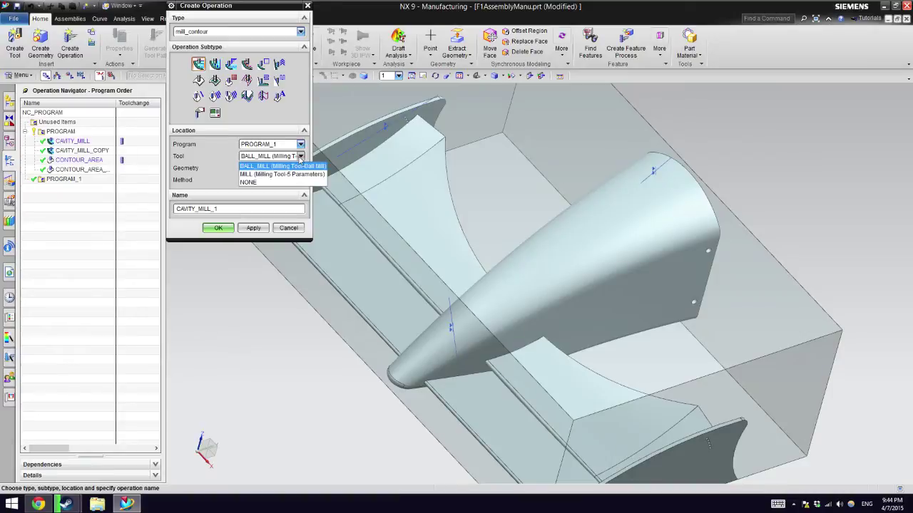
{"action": "left_click", "coordinate": [282, 165]}
{"action": "left_click", "coordinate": [301, 168]}
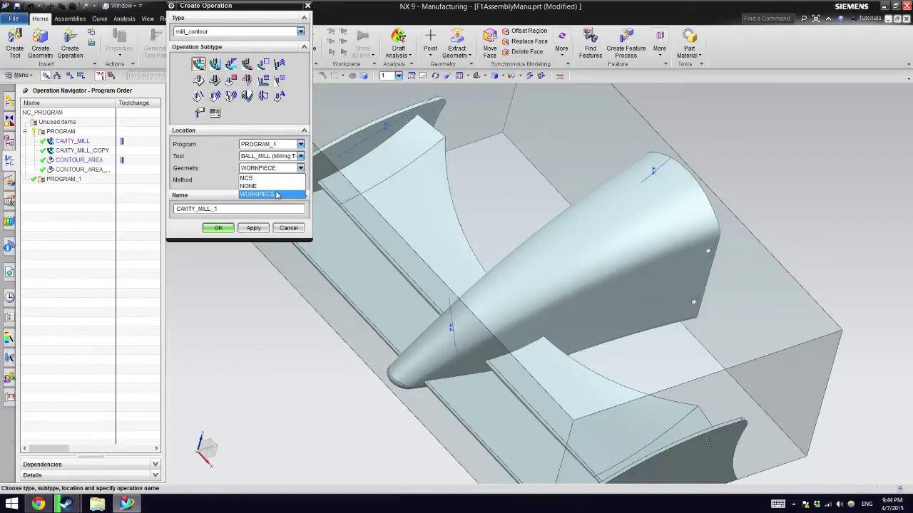
{"action": "left_click", "coordinate": [299, 169]}
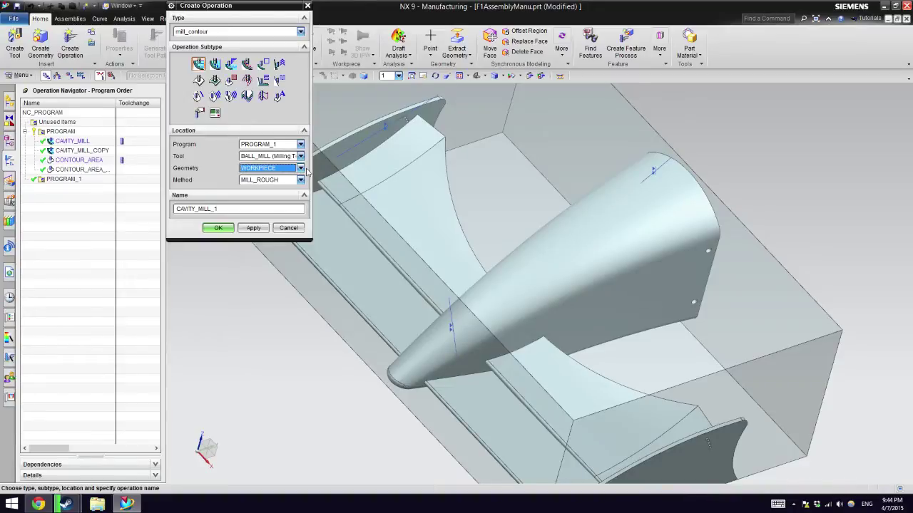
{"action": "left_click", "coordinate": [301, 181]}
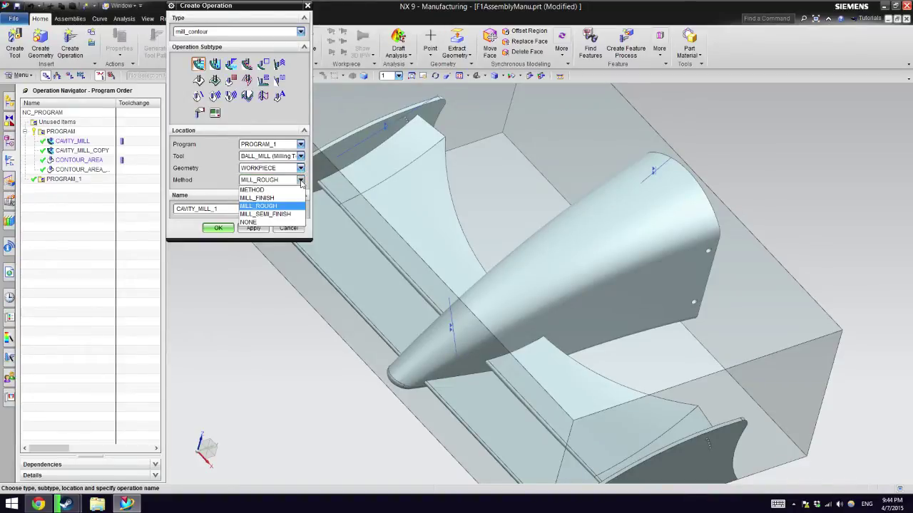
{"action": "left_click", "coordinate": [271, 206]}
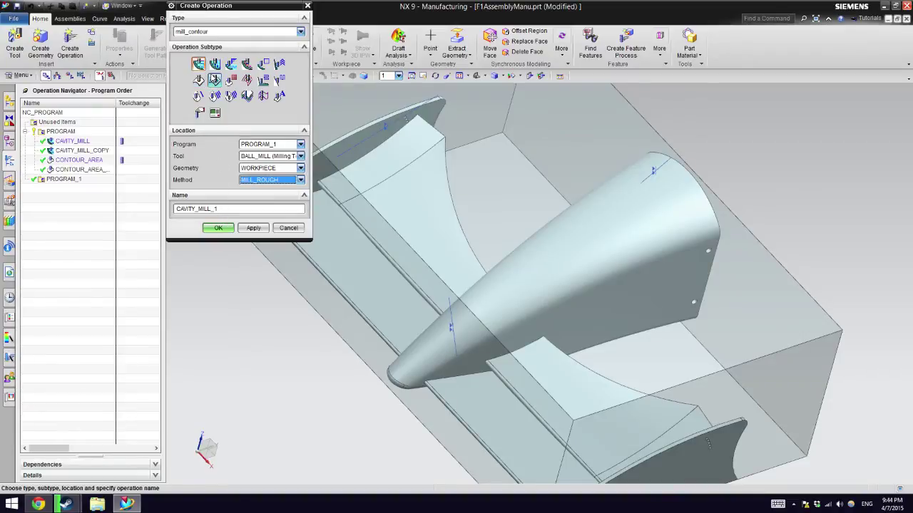
{"action": "left_click", "coordinate": [219, 229]}
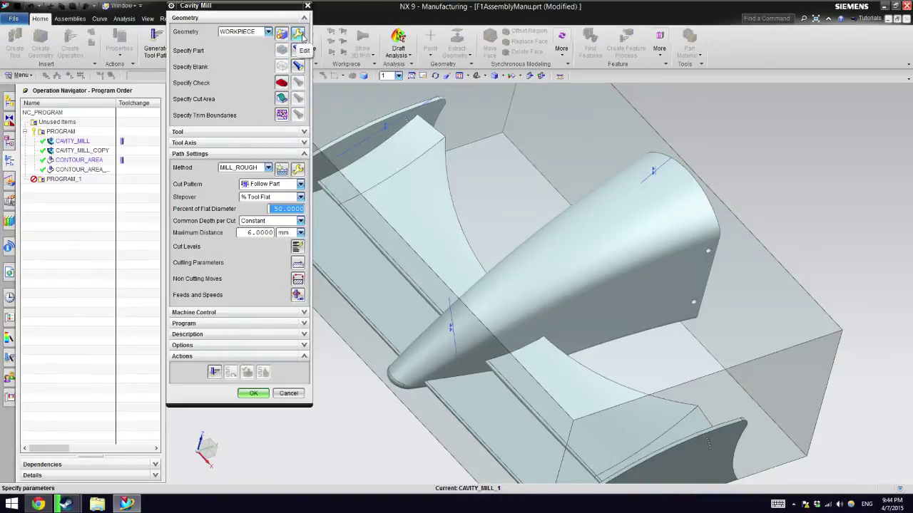
Step: Check the WORKPIECE geometry by displaying its specified part and blank, and accept it as it is
{"action": "left_click", "coordinate": [298, 34]}
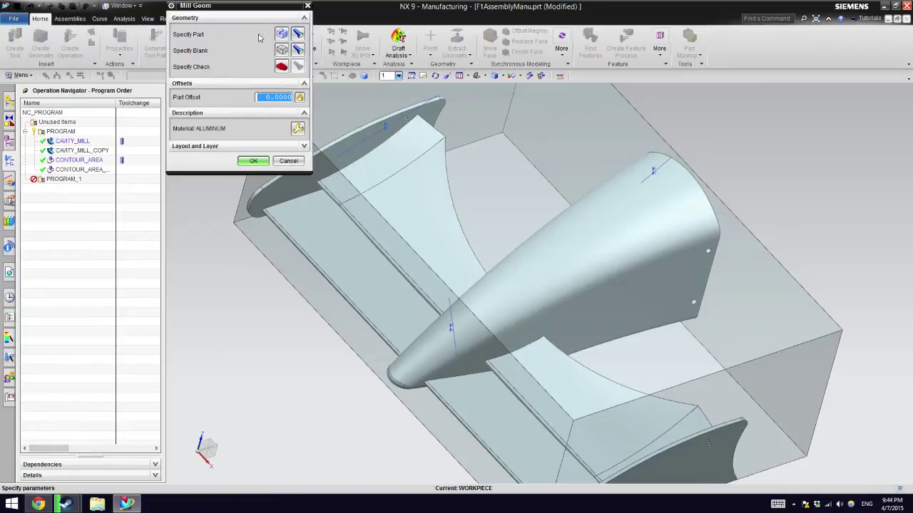
{"action": "left_click", "coordinate": [298, 34]}
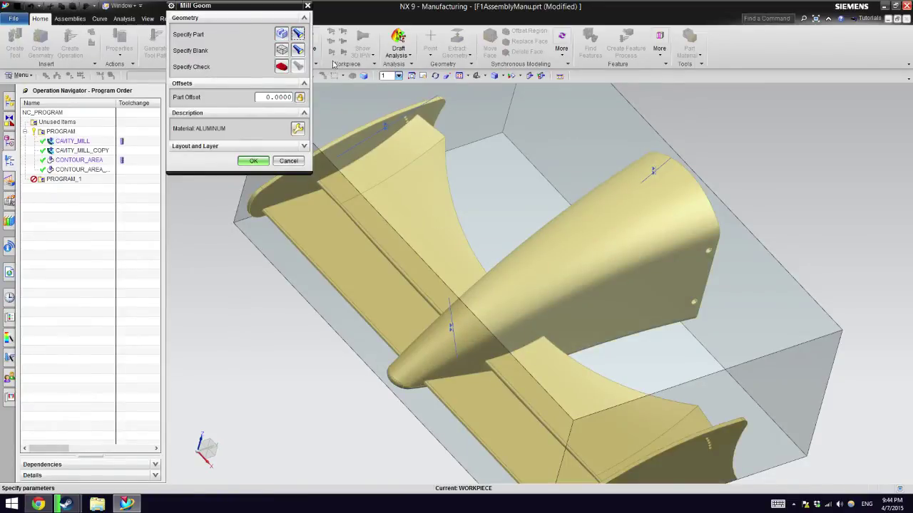
{"action": "left_click", "coordinate": [298, 50]}
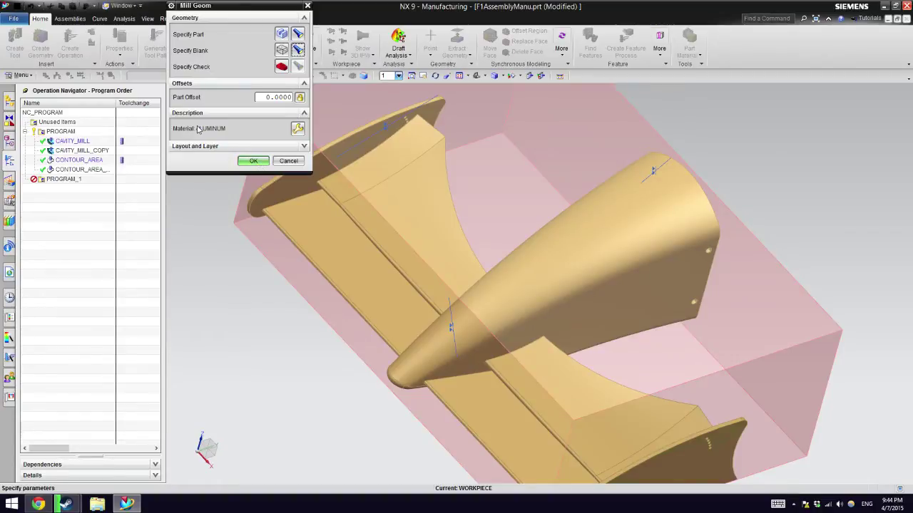
{"action": "left_click", "coordinate": [253, 160]}
{"action": "left_click", "coordinate": [450, 266]}
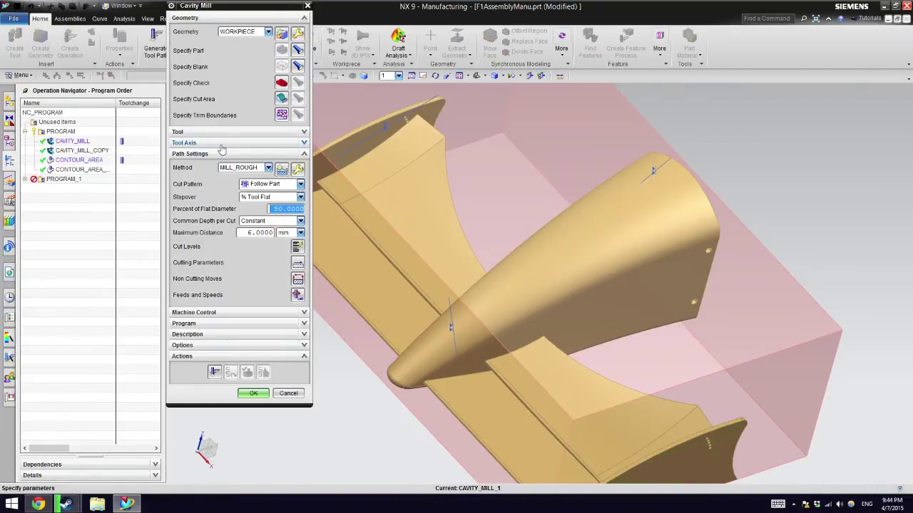
Step: Create a new MILL tool named MILL_1 for the operation with a 30 mm diameter, 75 mm length and 50 mm flute length
{"action": "left_click", "coordinate": [207, 133]}
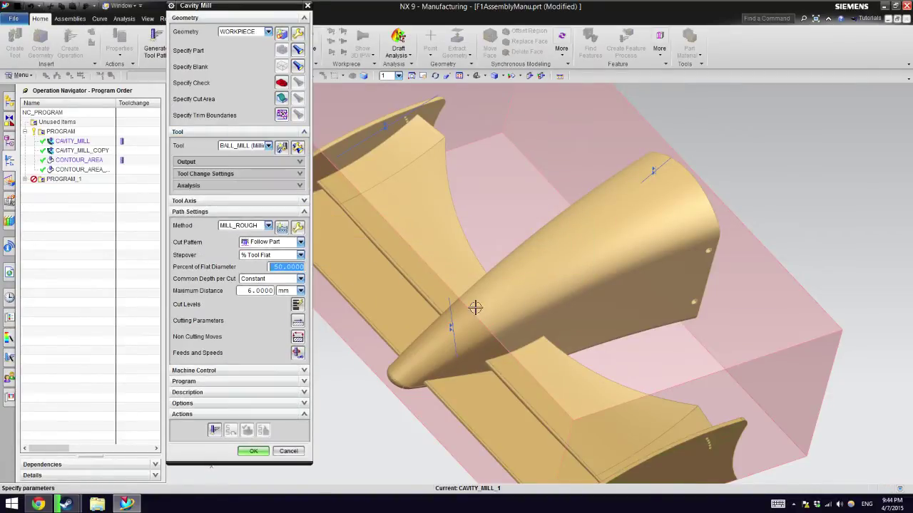
{"action": "middle_click_drag", "start_coordinate": [475, 307], "coordinate": [442, 297]}
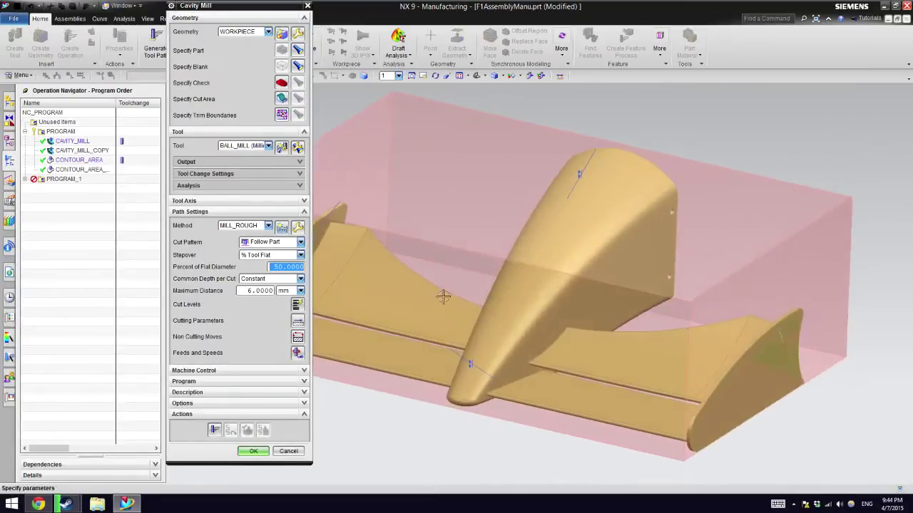
{"action": "left_click", "coordinate": [283, 147]}
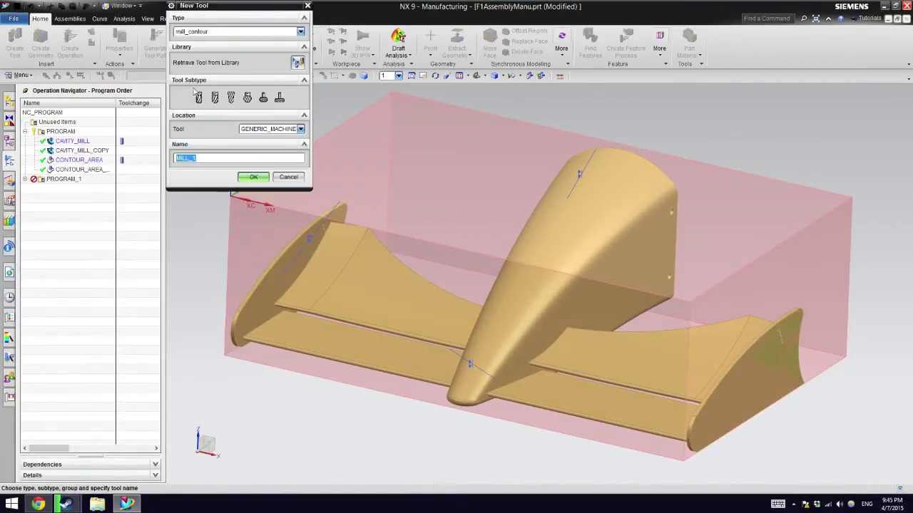
{"action": "left_click", "coordinate": [199, 98]}
{"action": "left_click", "coordinate": [253, 176]}
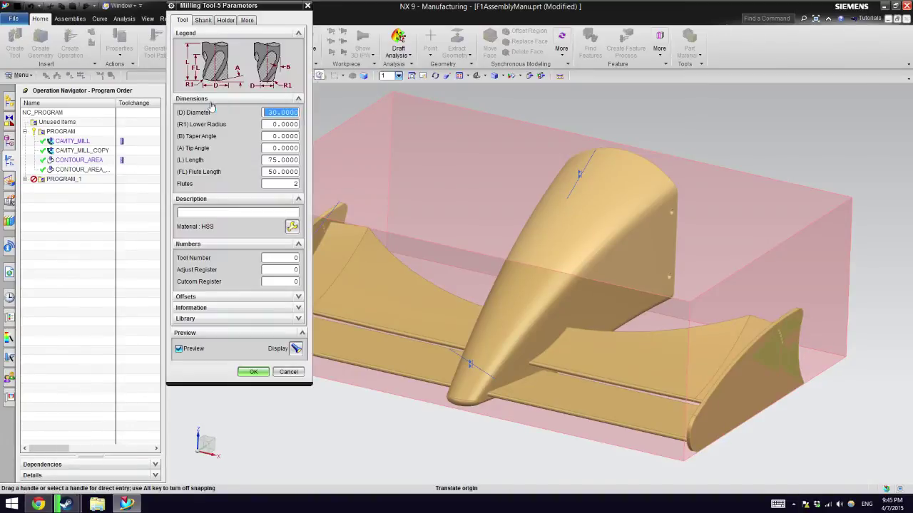
{"action": "middle_click_drag", "start_coordinate": [368, 165], "coordinate": [440, 197]}
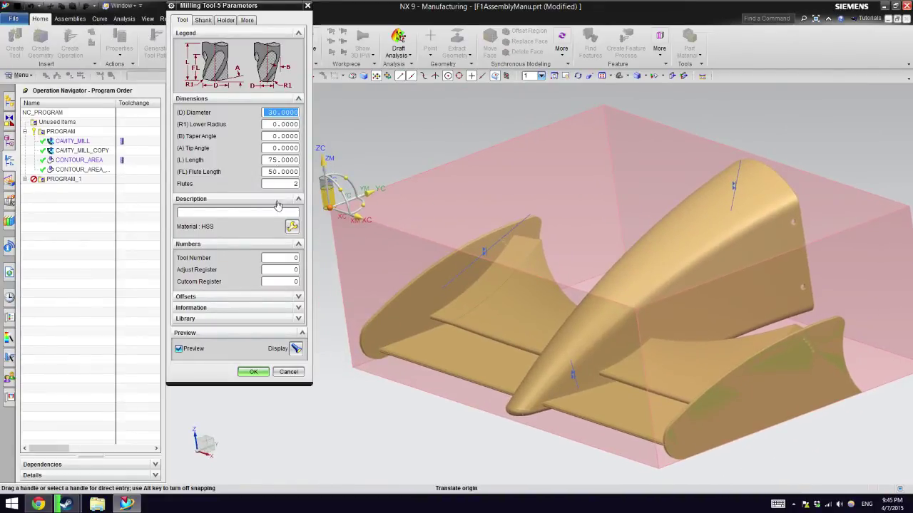
{"action": "left_click", "coordinate": [254, 373]}
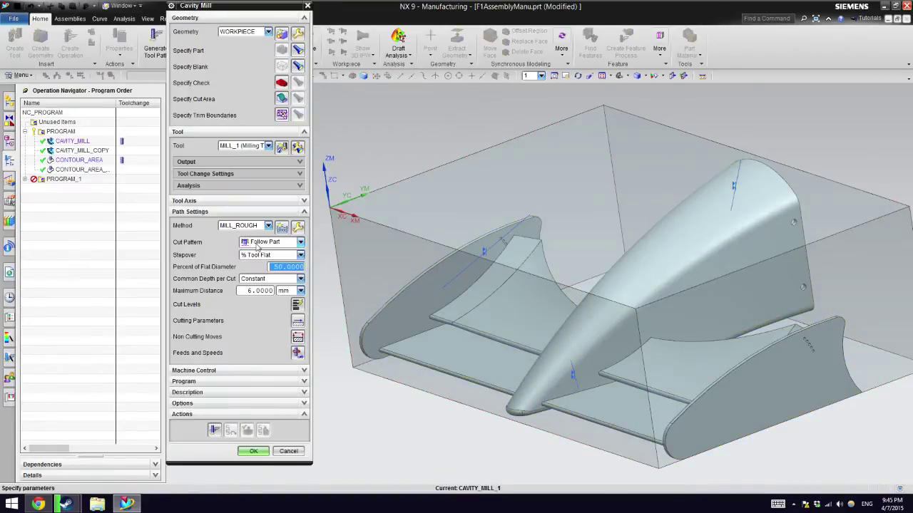
Step: Define the tool axis by a specified vector along the Z-axis
{"action": "left_click", "coordinate": [260, 202]}
{"action": "left_click", "coordinate": [261, 215]}
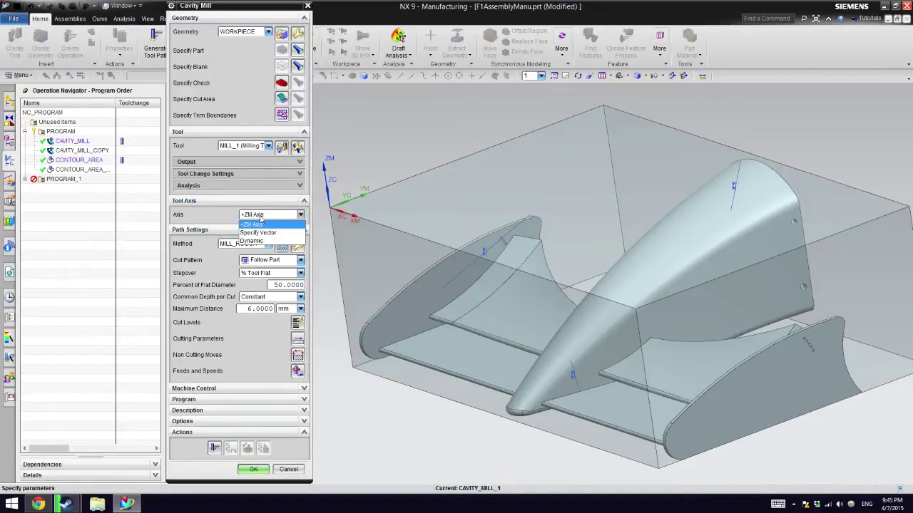
{"action": "left_click", "coordinate": [268, 233]}
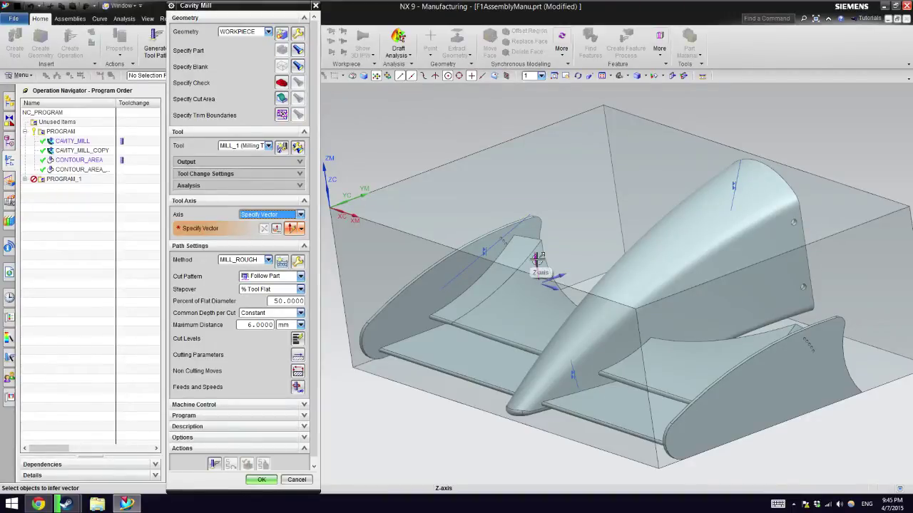
{"action": "left_click", "coordinate": [536, 258]}
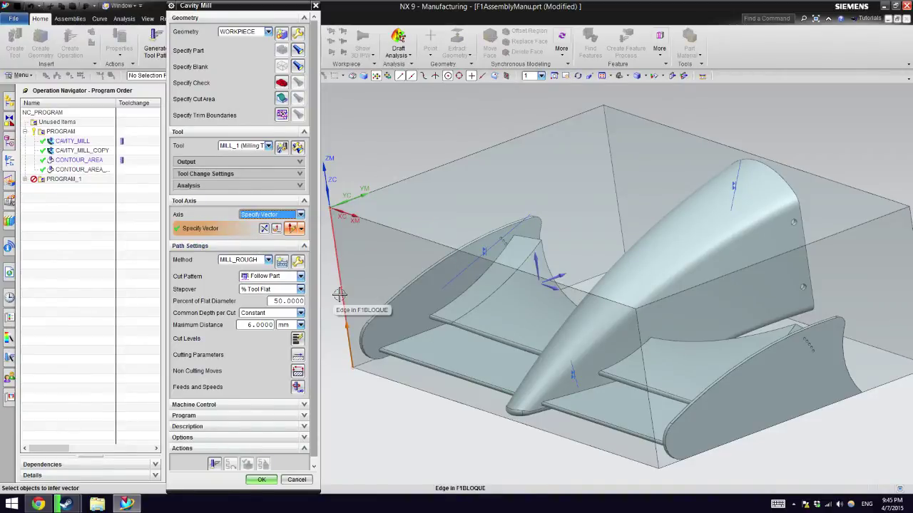
Step: Select the MILL_ROUGH method and set the cut pattern to Zig Zag
{"action": "left_click", "coordinate": [268, 260]}
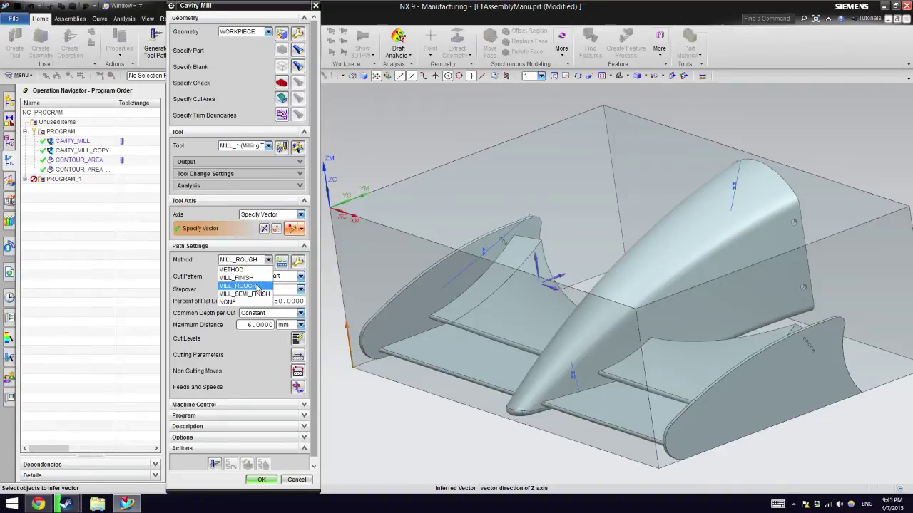
{"action": "left_click", "coordinate": [256, 286]}
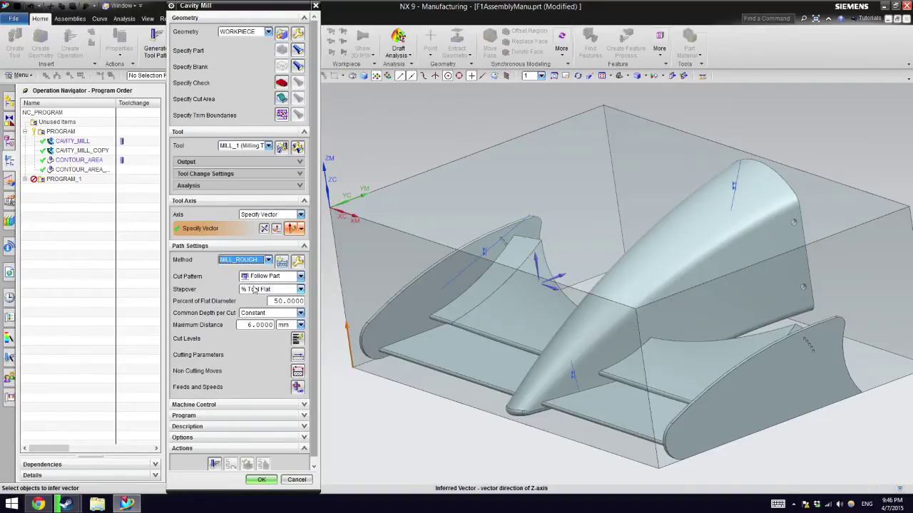
{"action": "left_click", "coordinate": [301, 277]}
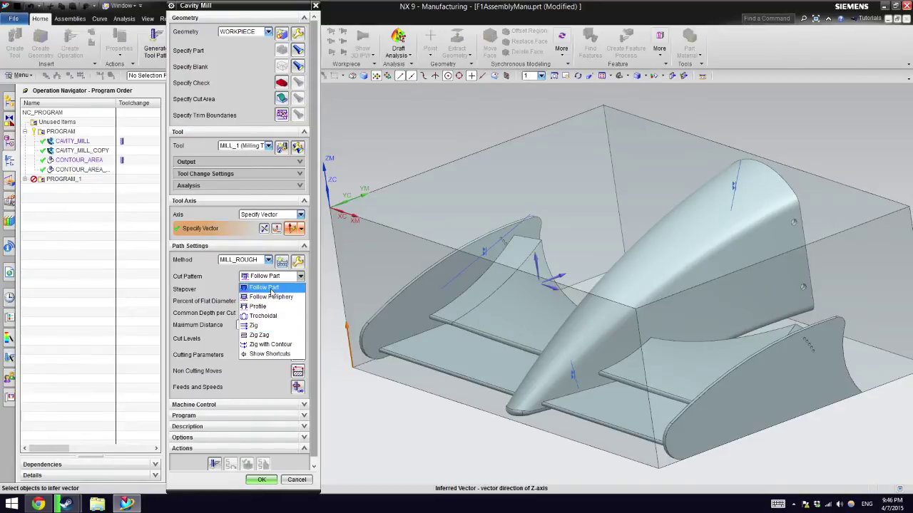
{"action": "left_click", "coordinate": [278, 336]}
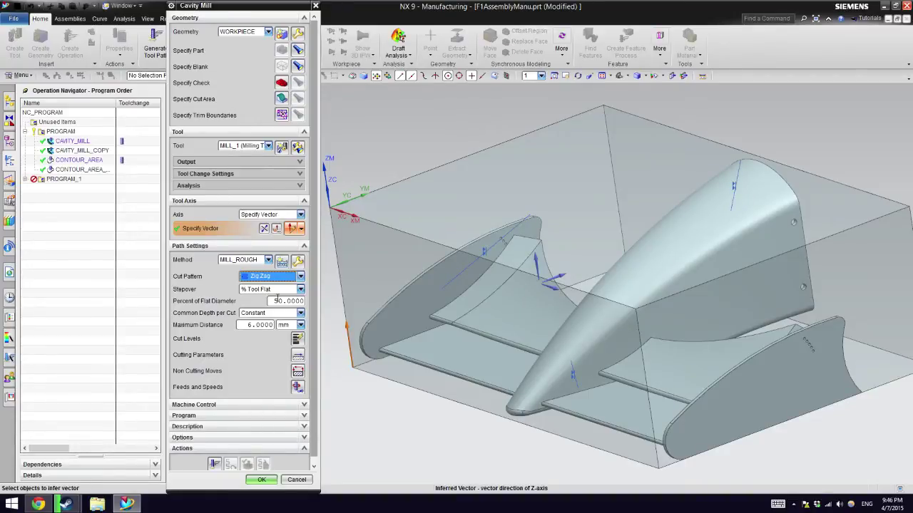
Step: Check the stepover's percent of flat diameter against the dimensions of the MILL_1 tool
{"action": "left_click_drag", "start_coordinate": [275, 300], "coordinate": [288, 300]}
{"action": "left_click", "coordinate": [286, 301]}
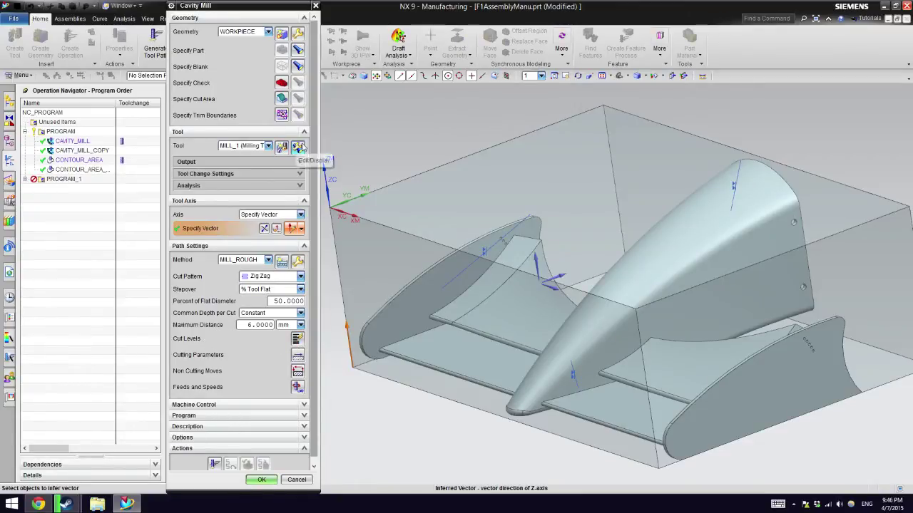
{"action": "left_click", "coordinate": [283, 147]}
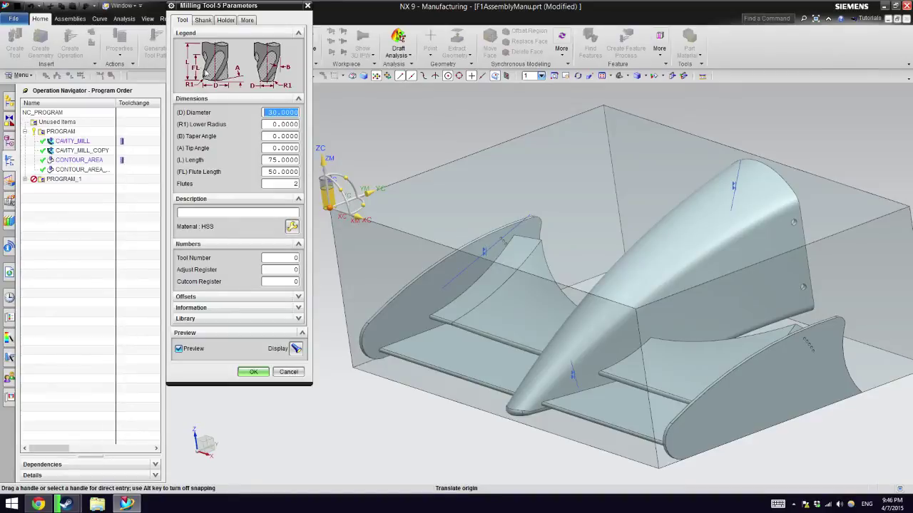
{"action": "left_click", "coordinate": [282, 368]}
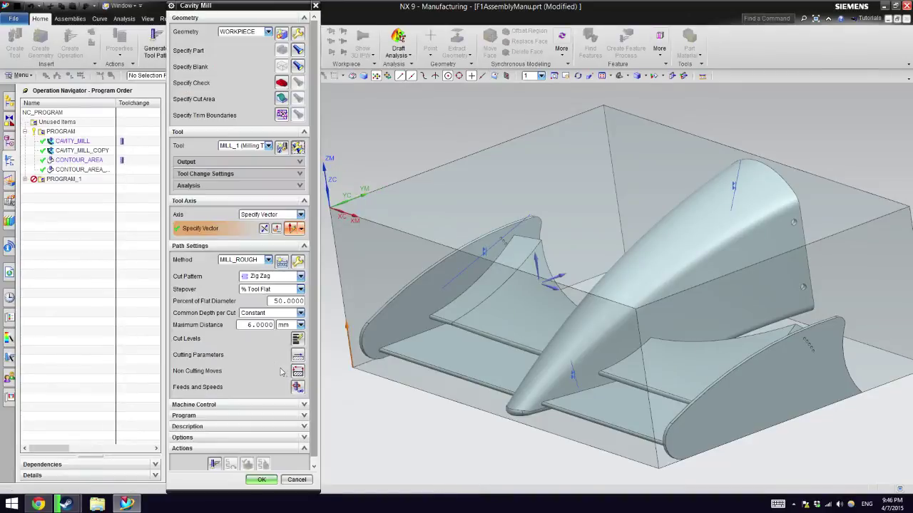
Step: Set the maximum distance per cut to 45 mm in the operation's cut levels
{"action": "left_click", "coordinate": [297, 340]}
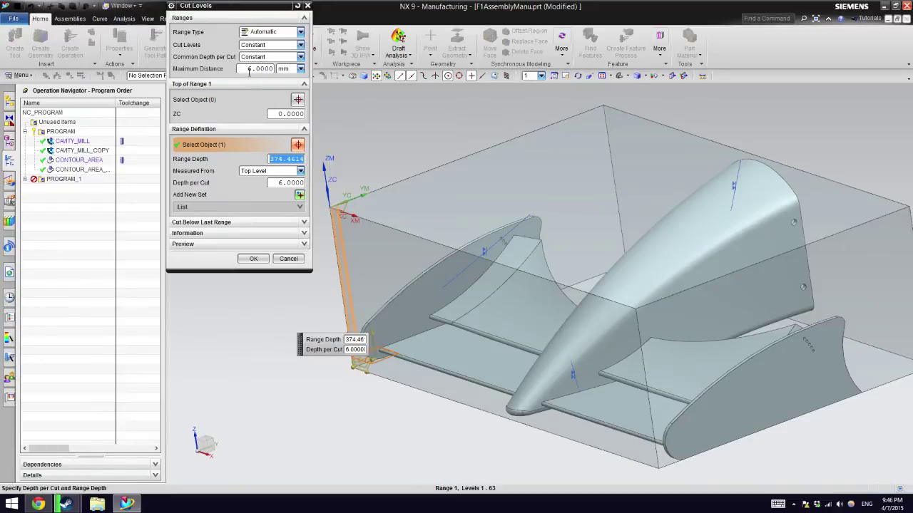
{"action": "double_click", "coordinate": [245, 68]}
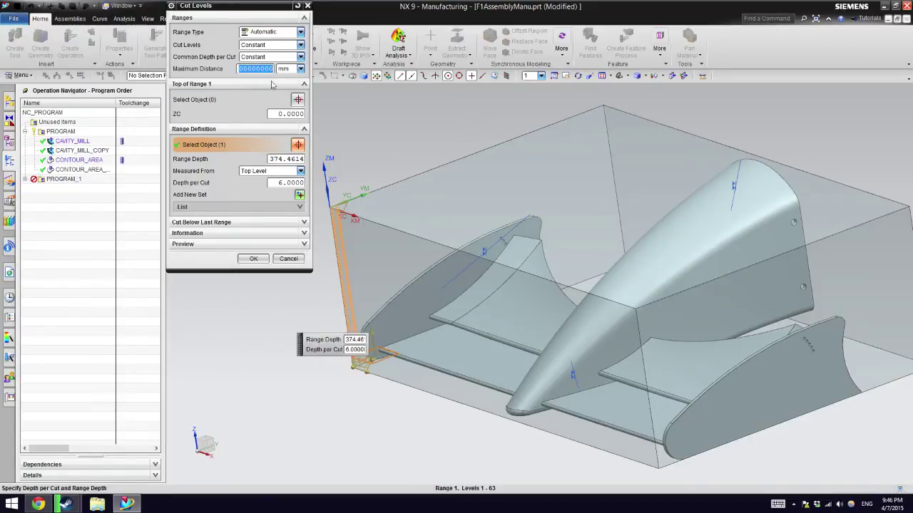
{"action": "scroll", "coordinate": [330, 236], "scroll_direction": "up", "scroll_amount": 4}
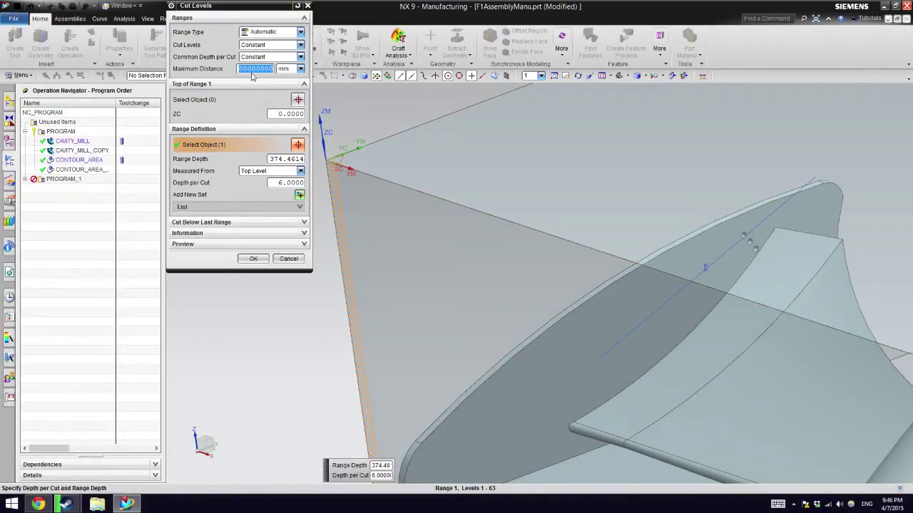
{"action": "type", "text": "45"}
{"action": "key", "text": "Return"}
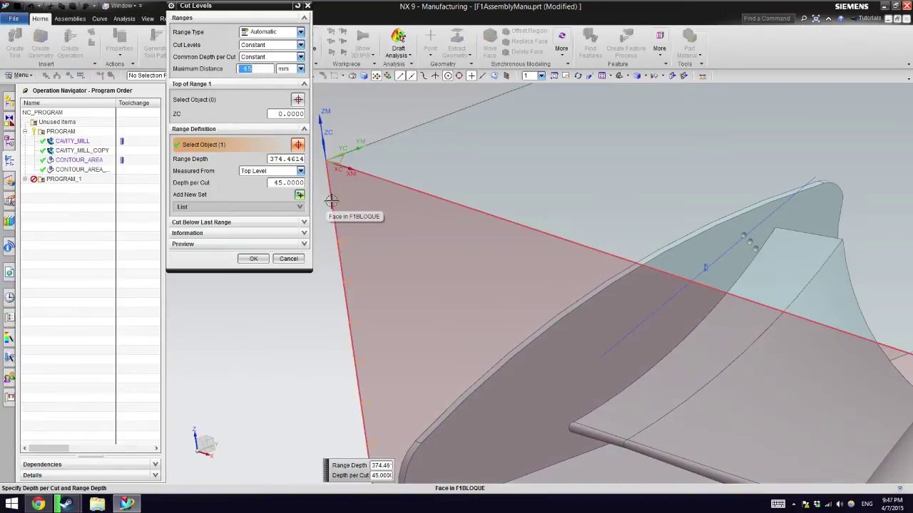
{"action": "scroll", "coordinate": [379, 147], "scroll_direction": "down", "scroll_amount": 4}
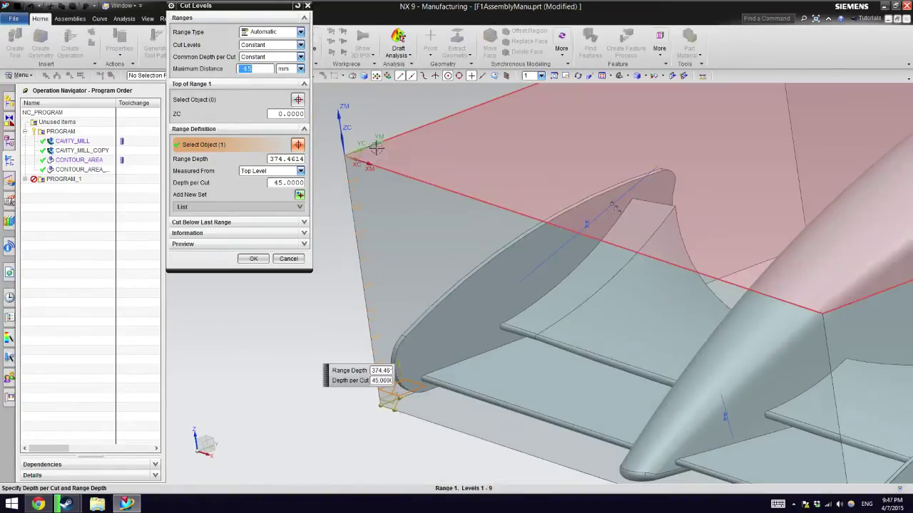
{"action": "left_click", "coordinate": [254, 260]}
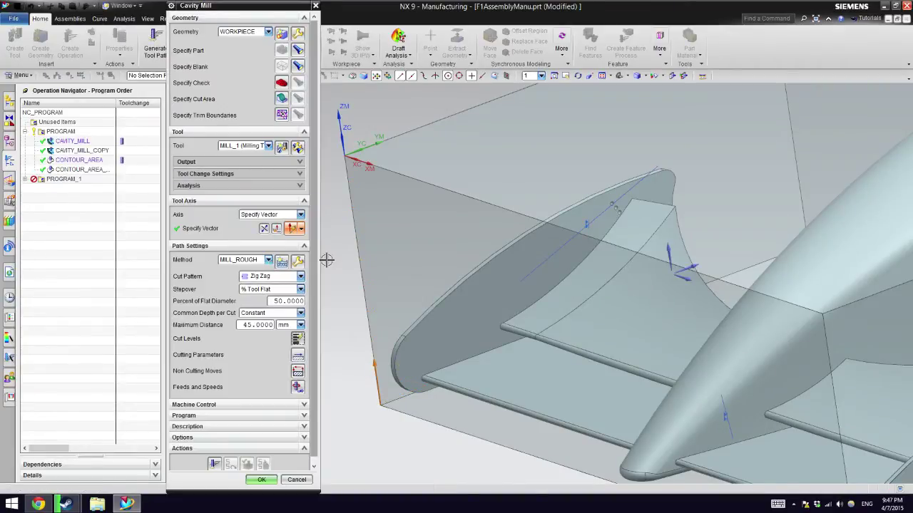
Step: Review the strategy options of the cutting parameters and the engage settings of the non-cutting moves
{"action": "left_click", "coordinate": [298, 358]}
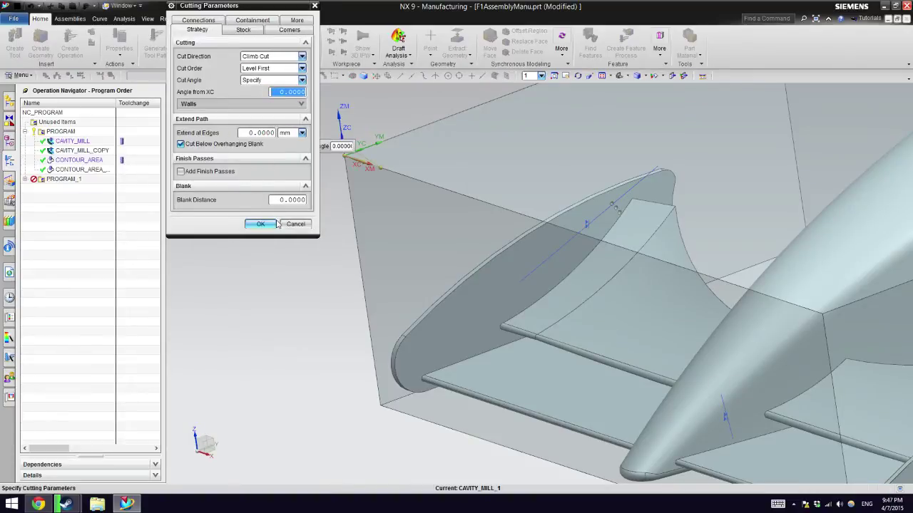
{"action": "left_click", "coordinate": [273, 223]}
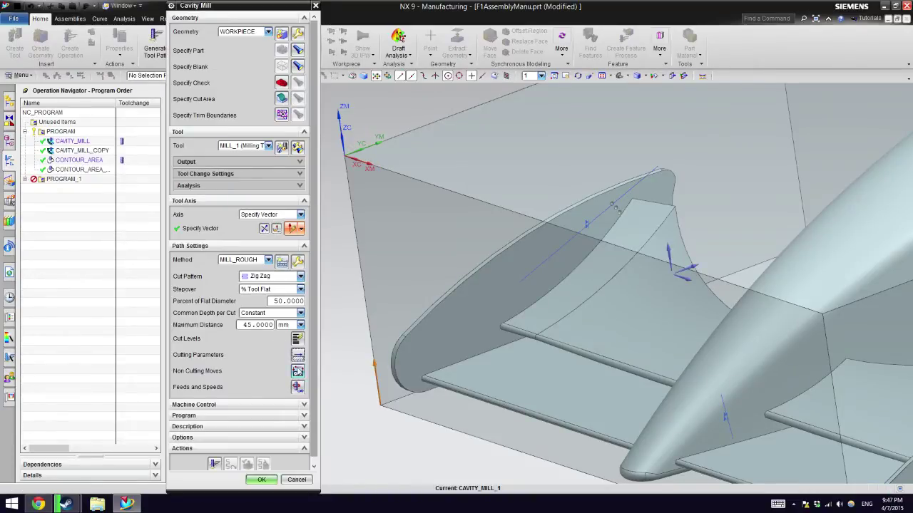
{"action": "left_click", "coordinate": [298, 370]}
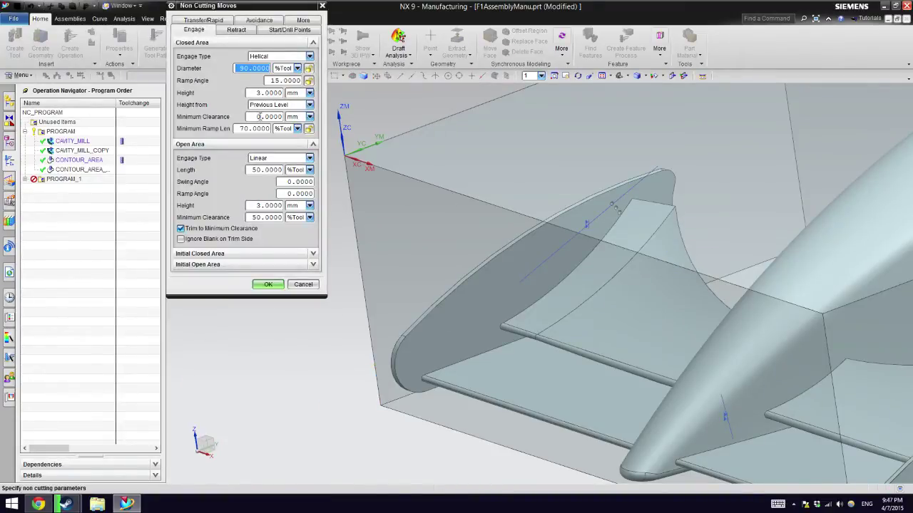
{"action": "left_click", "coordinate": [298, 285]}
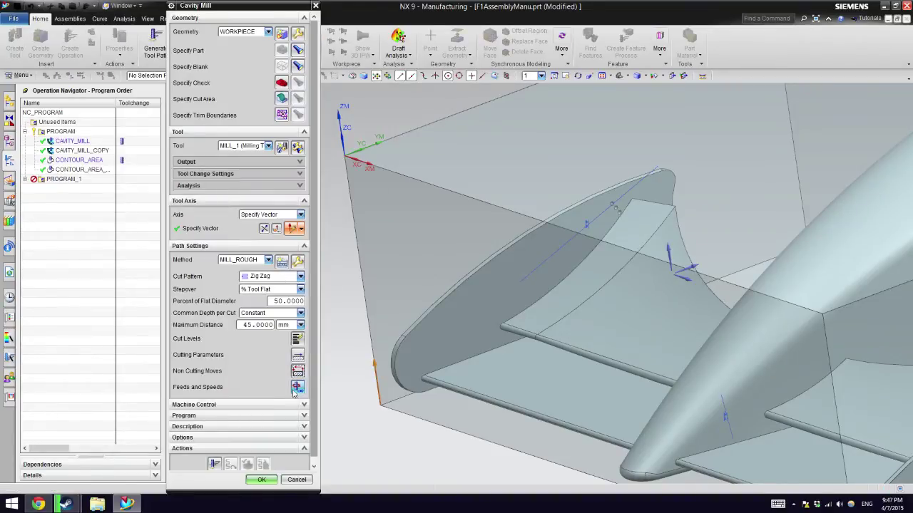
Step: Set the cut feed rate to 1800 mmpm and the spindle speed to 1500 rpm, and recalculate the feeds and speeds
{"action": "left_click", "coordinate": [296, 389]}
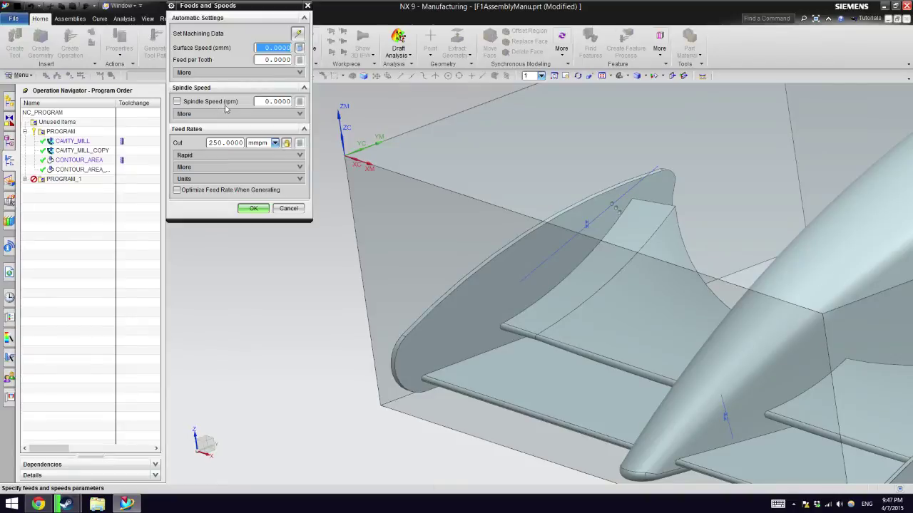
{"action": "double_click", "coordinate": [220, 142]}
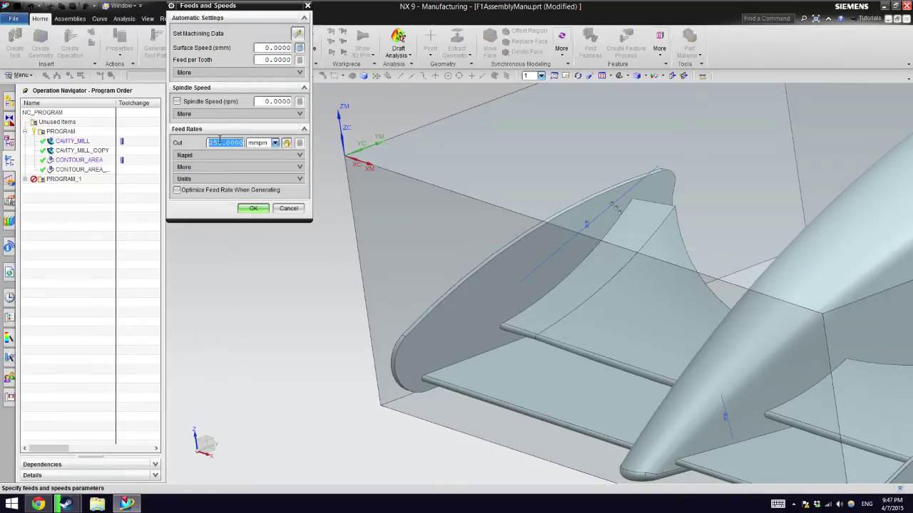
{"action": "type", "text": "2"}
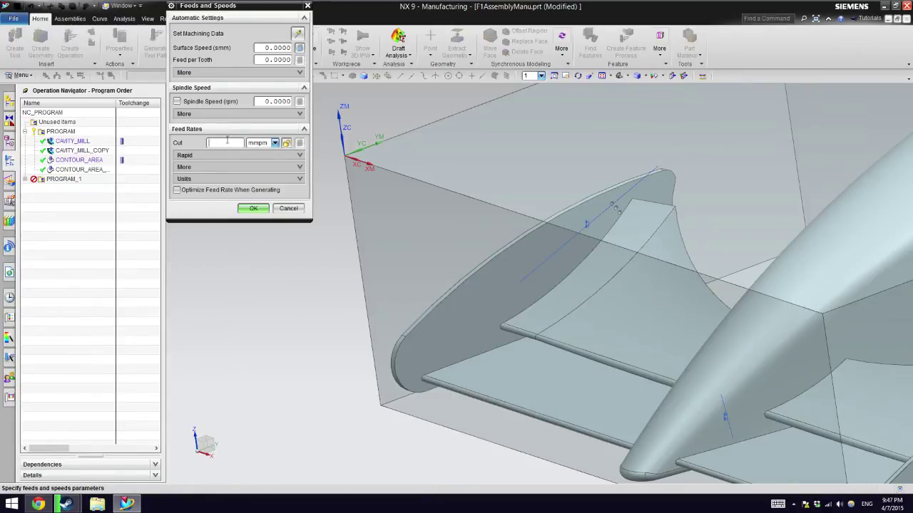
{"action": "type", "text": "800"}
{"action": "left_click", "coordinate": [177, 102]}
{"action": "double_click", "coordinate": [272, 102]}
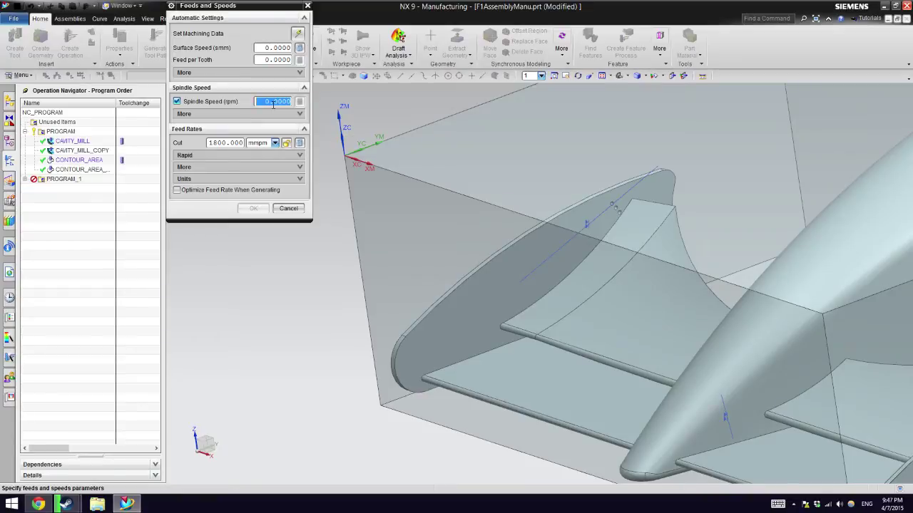
{"action": "type", "text": "1500"}
{"action": "key", "text": "Return"}
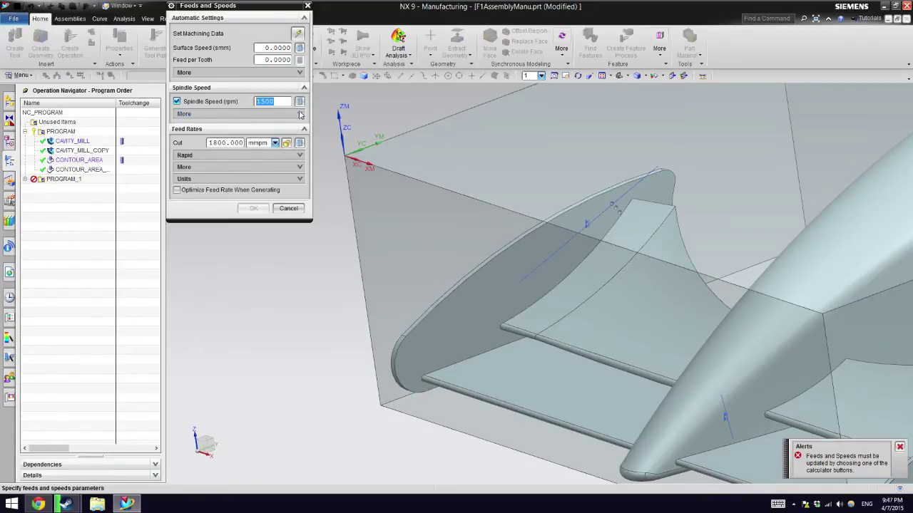
{"action": "left_click", "coordinate": [299, 101]}
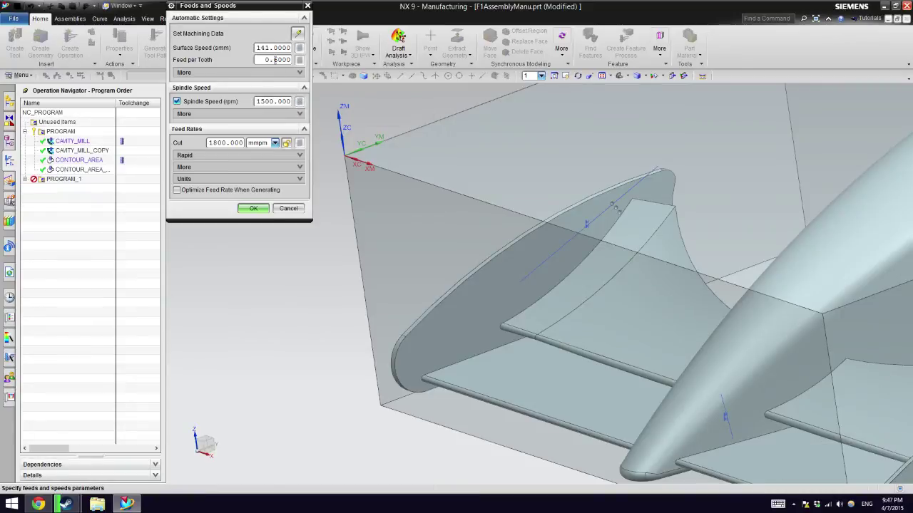
{"action": "left_click", "coordinate": [255, 208]}
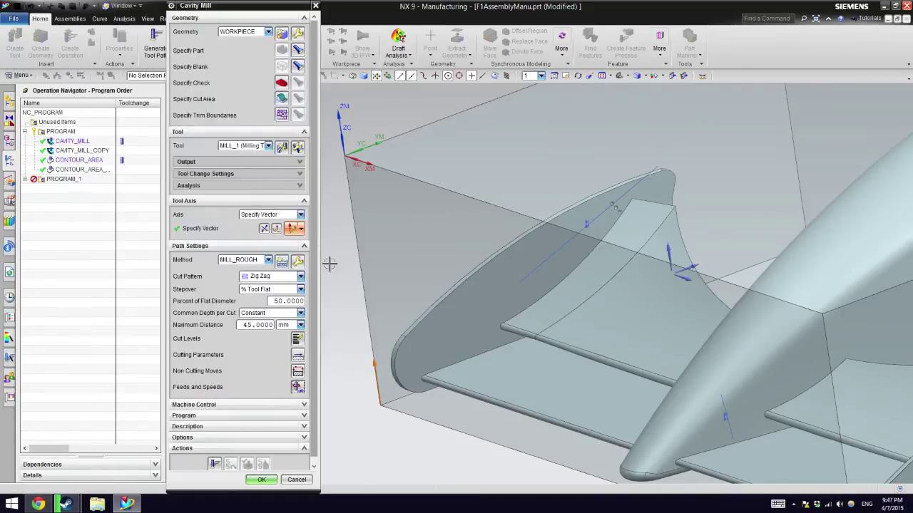
Step: Check that the cavity mill operation belongs to PROGRAM_1, generate its tool path and accept the operation
{"action": "key", "text": "ctrl+f"}
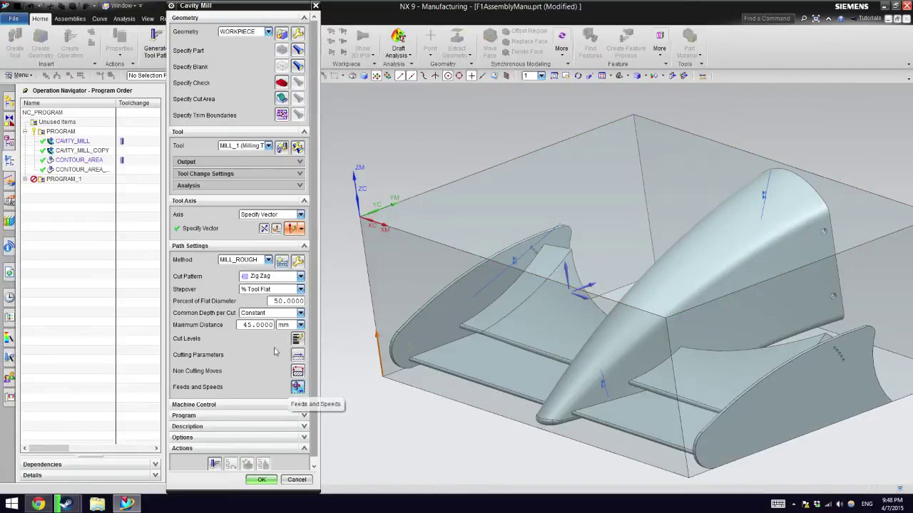
{"action": "scroll", "coordinate": [263, 344], "scroll_direction": "down", "scroll_amount": 1}
{"action": "left_click", "coordinate": [228, 400]}
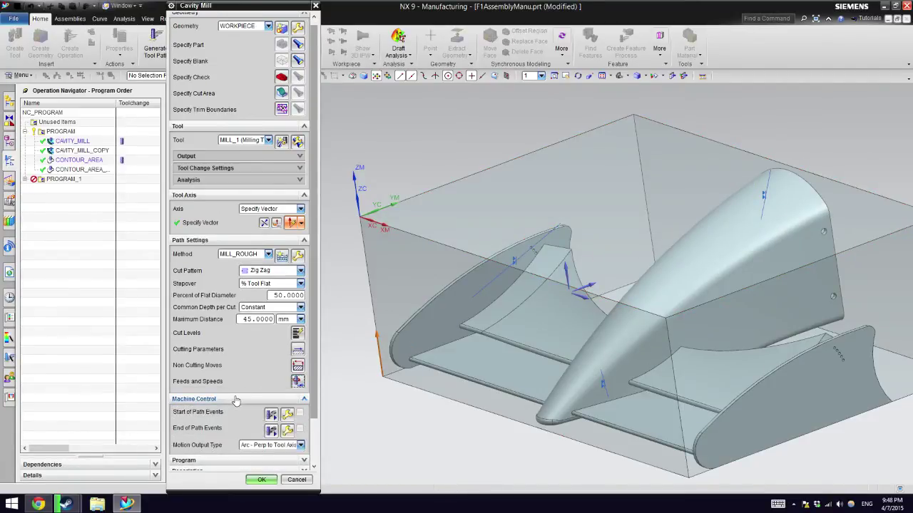
{"action": "left_click", "coordinate": [228, 400]}
{"action": "left_click", "coordinate": [214, 411]}
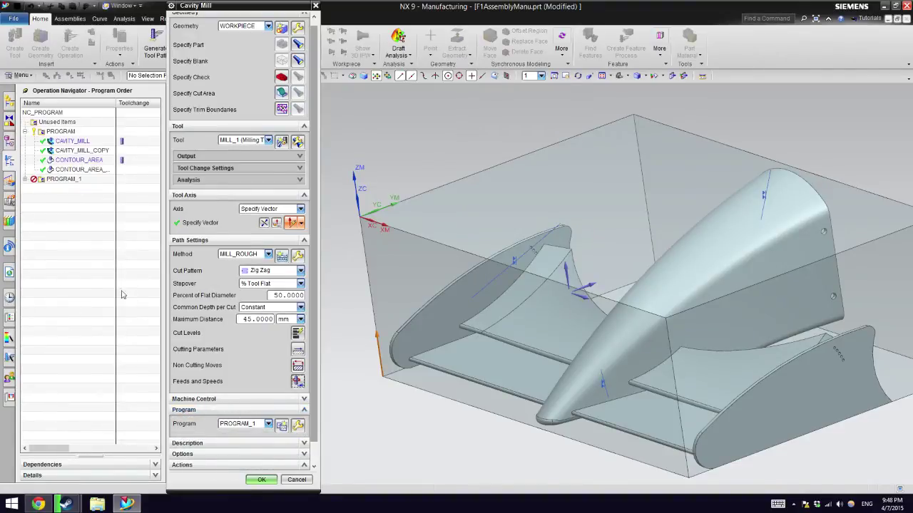
{"action": "left_click", "coordinate": [241, 465]}
{"action": "left_click", "coordinate": [214, 458]}
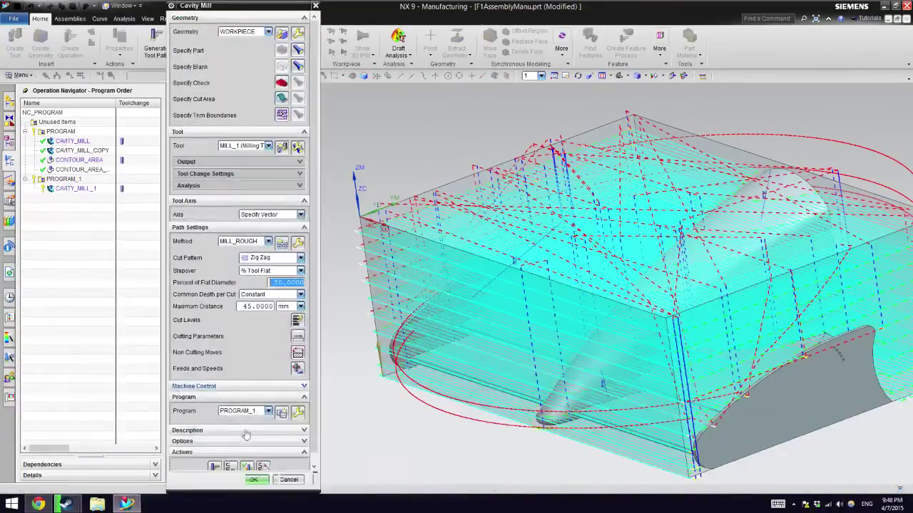
{"action": "left_click", "coordinate": [253, 479]}
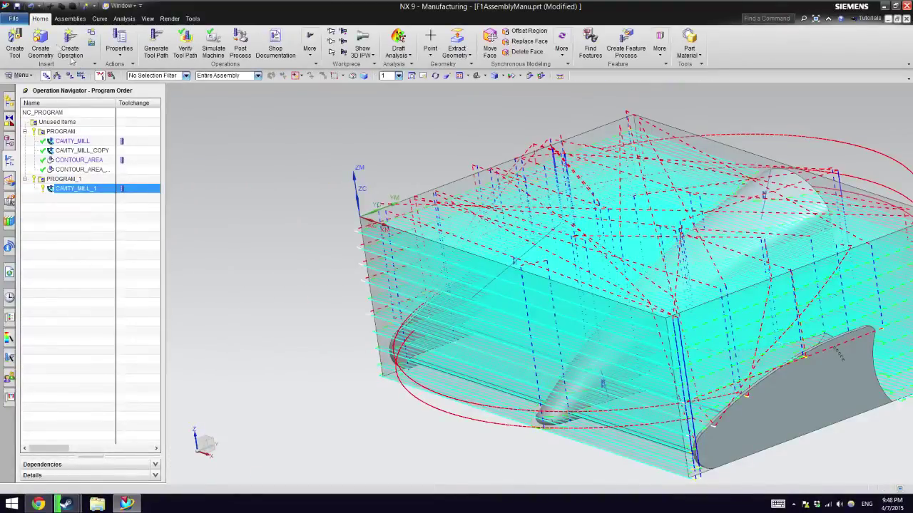
Step: Save the part file and move PROGRAM_1 ahead of PROGRAM in the program order
{"action": "key", "text": "ctrl+s"}
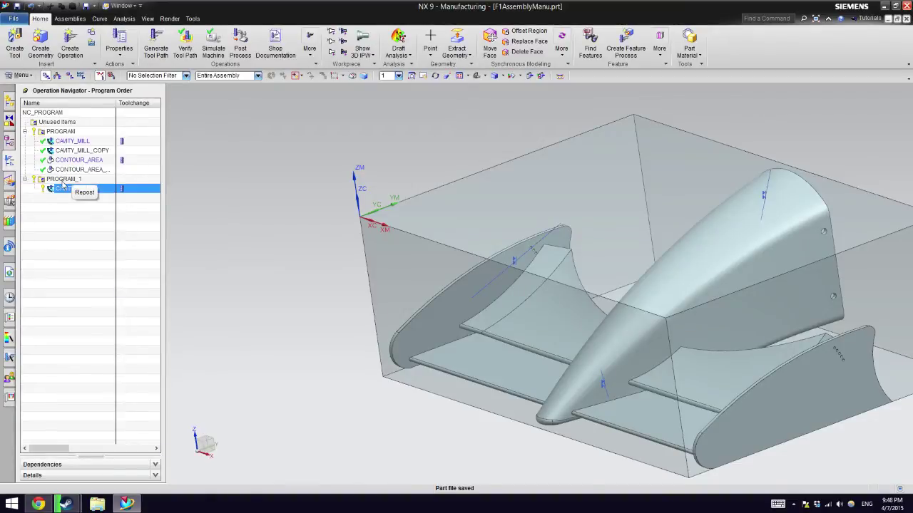
{"action": "left_click_drag", "start_coordinate": [62, 182], "coordinate": [63, 132]}
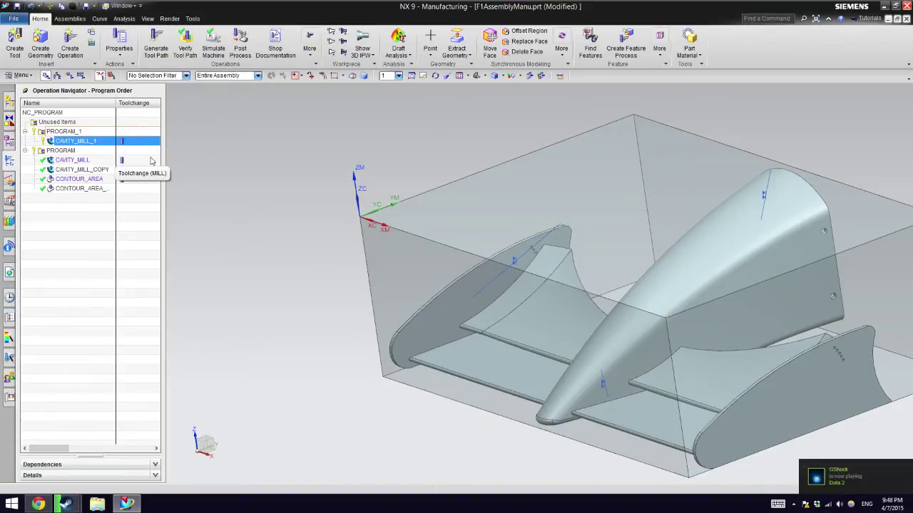
Step: Verify the CAVITY_MILL_1 tool path with the 3D dynamic material removal simulation at animation speeds 5 to 7, then stop it and close the operation
{"action": "left_click", "coordinate": [65, 144]}
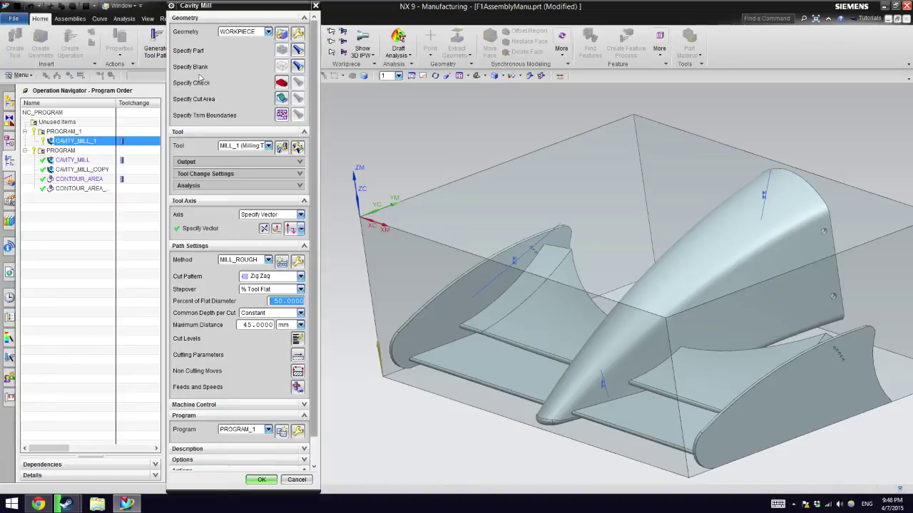
{"action": "scroll", "coordinate": [316, 186], "scroll_direction": "down", "scroll_amount": 2}
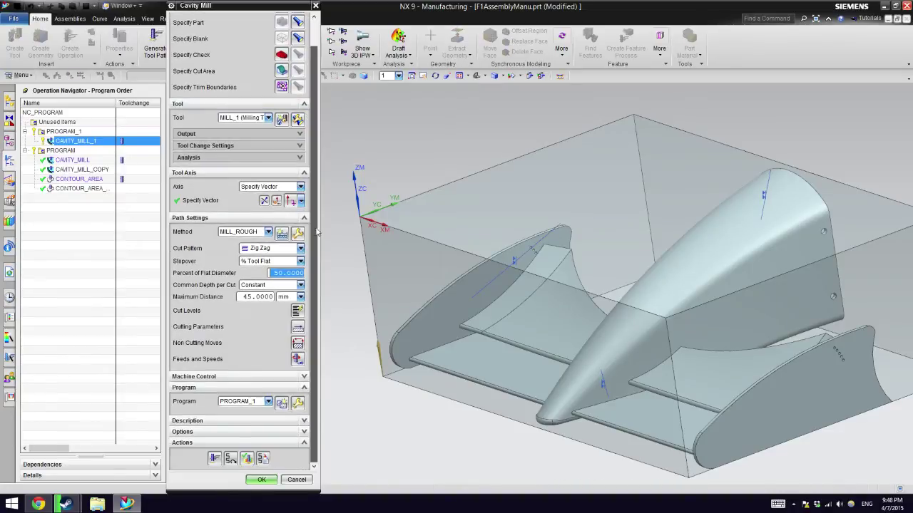
{"action": "left_click", "coordinate": [246, 460]}
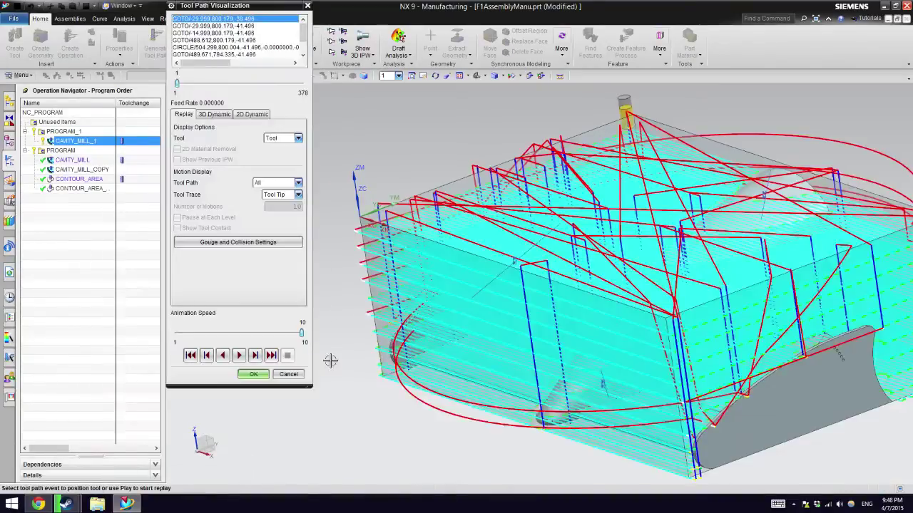
{"action": "left_click", "coordinate": [221, 116]}
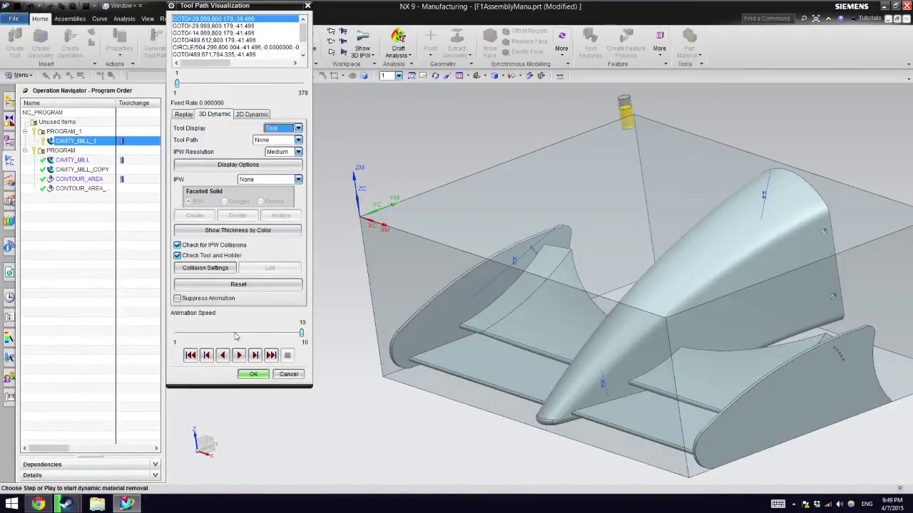
{"action": "left_click", "coordinate": [232, 333]}
{"action": "left_click", "coordinate": [240, 355]}
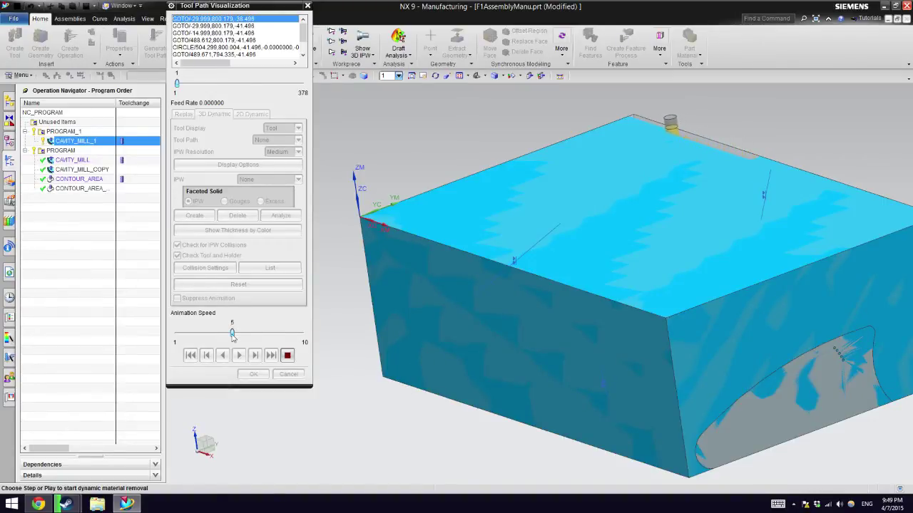
{"action": "left_click", "coordinate": [254, 335]}
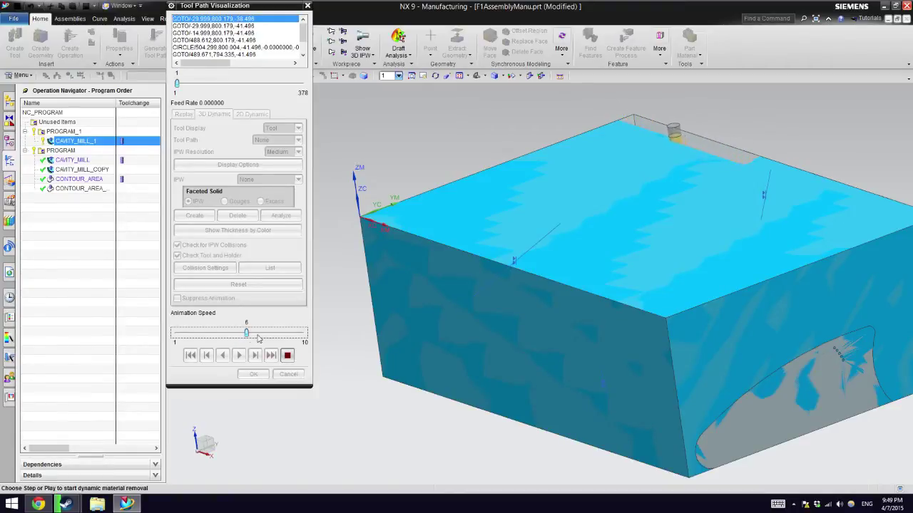
{"action": "left_click", "coordinate": [304, 337]}
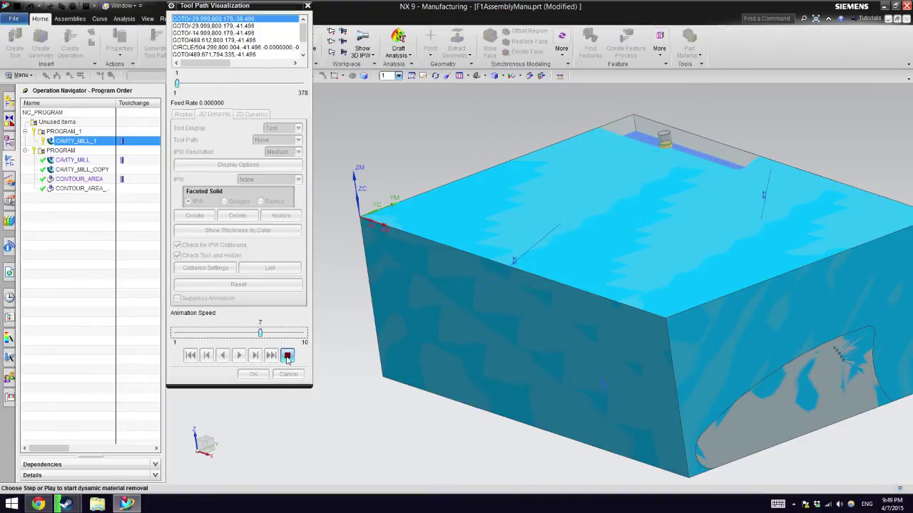
{"action": "left_click", "coordinate": [287, 356]}
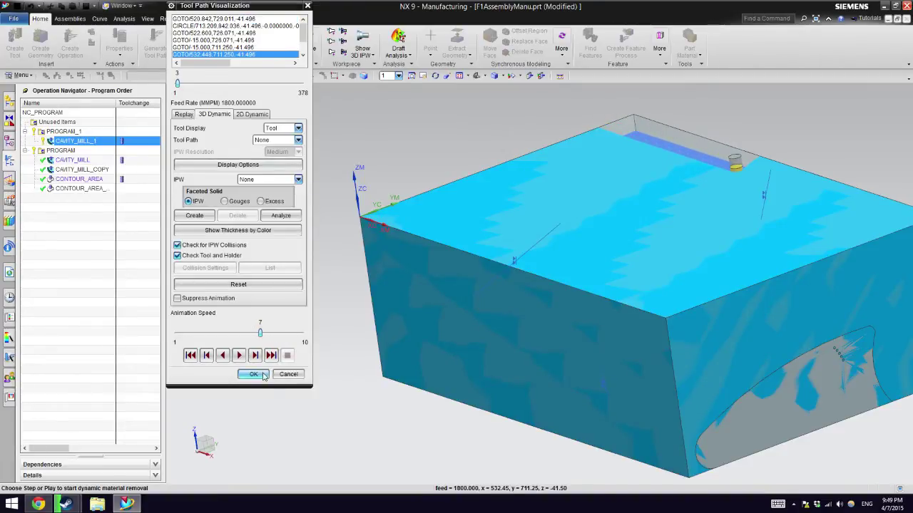
{"action": "left_click", "coordinate": [254, 374]}
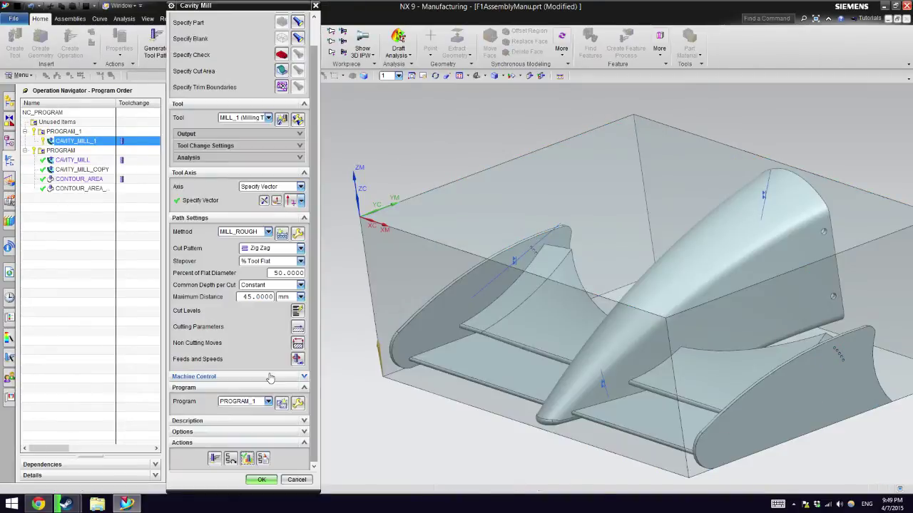
{"action": "left_click", "coordinate": [263, 479]}
Step: Widen the Operation Navigator and narrow its tool change, tool and tool number columns to make room for the time column
{"action": "key", "text": "ctrl+f"}
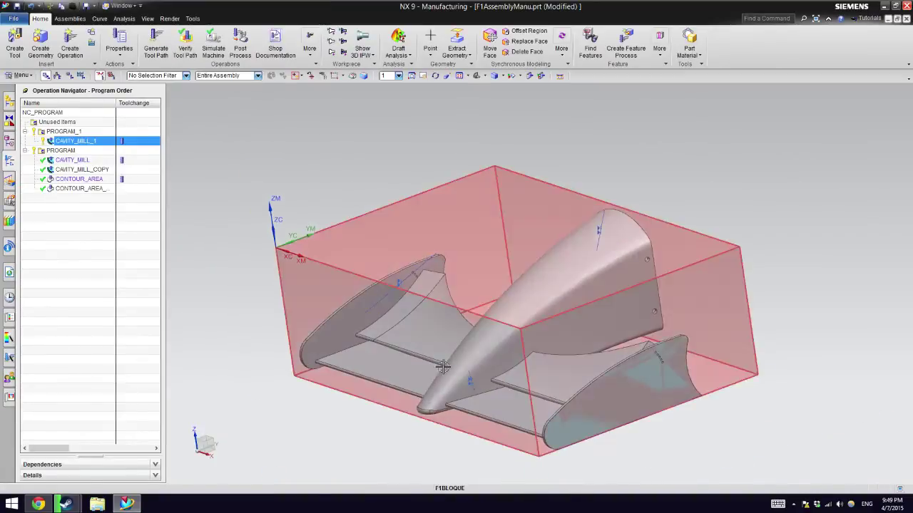
{"action": "left_click_drag", "start_coordinate": [166, 221], "coordinate": [330, 225]}
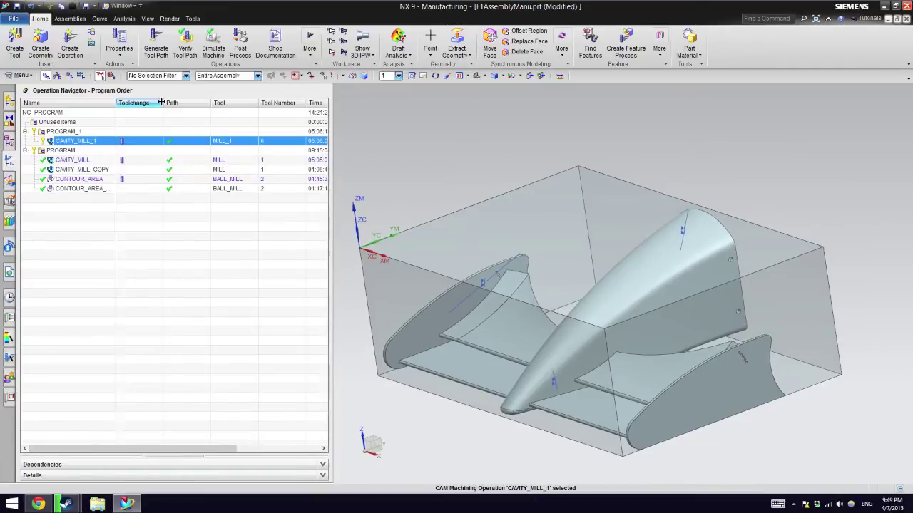
{"action": "left_click_drag", "start_coordinate": [143, 102], "coordinate": [140, 102]}
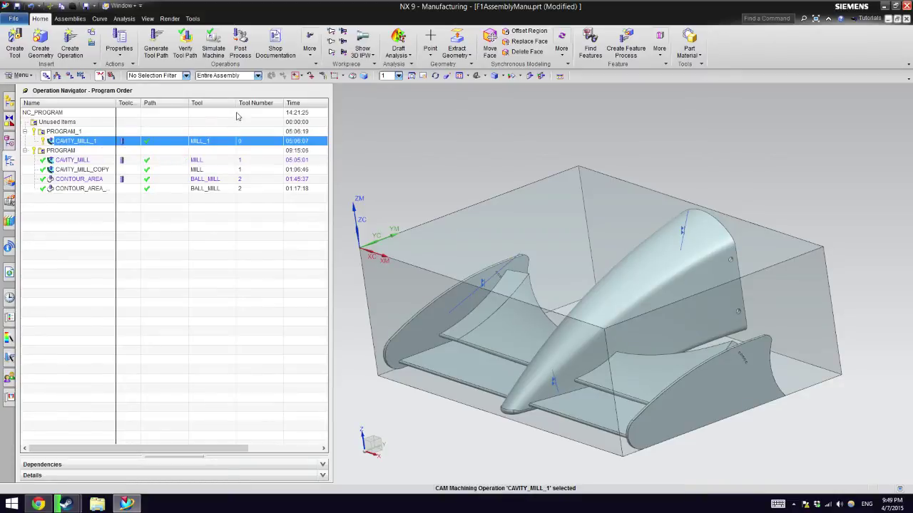
{"action": "left_click_drag", "start_coordinate": [225, 105], "coordinate": [225, 106]}
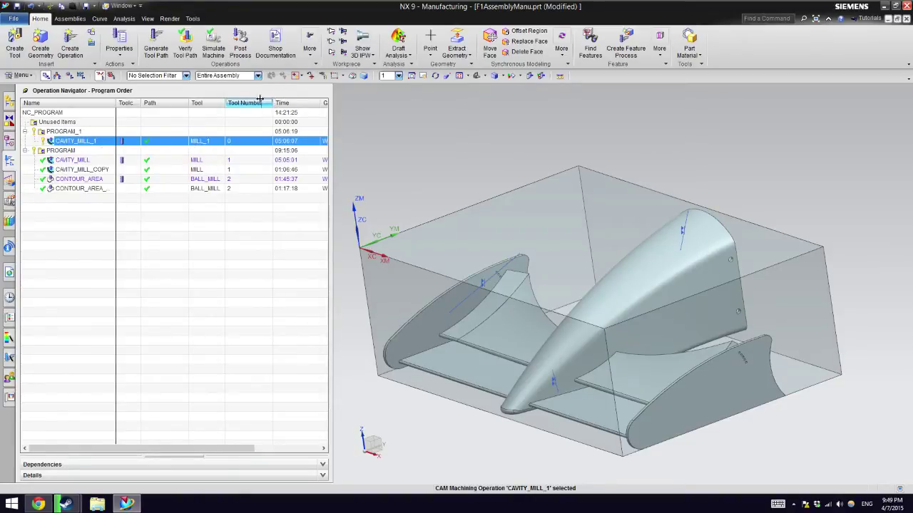
{"action": "left_click_drag", "start_coordinate": [259, 99], "coordinate": [239, 100]}
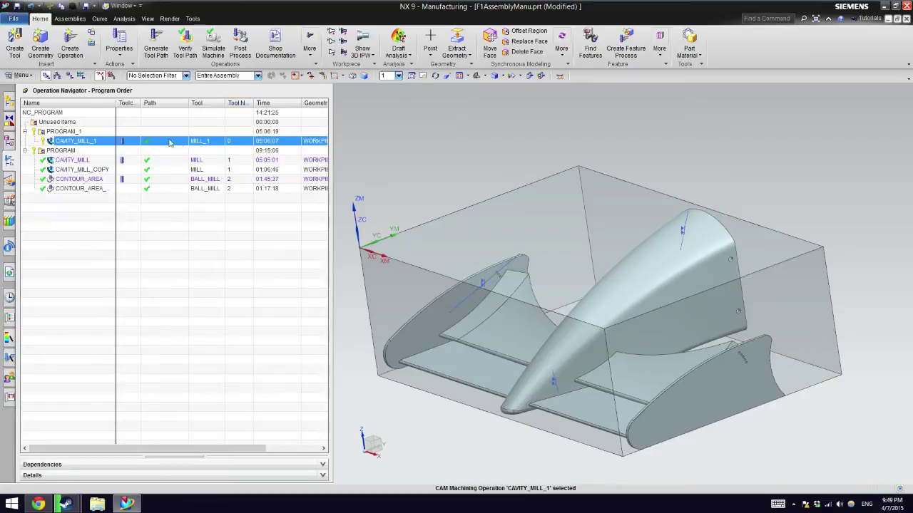
Step: Compare the machining times of CAVITY_MILL_1 and CAVITY_MILL, review the path settings of CAVITY_MILL_1 without changes, and narrow the navigator again
{"action": "left_click", "coordinate": [274, 144]}
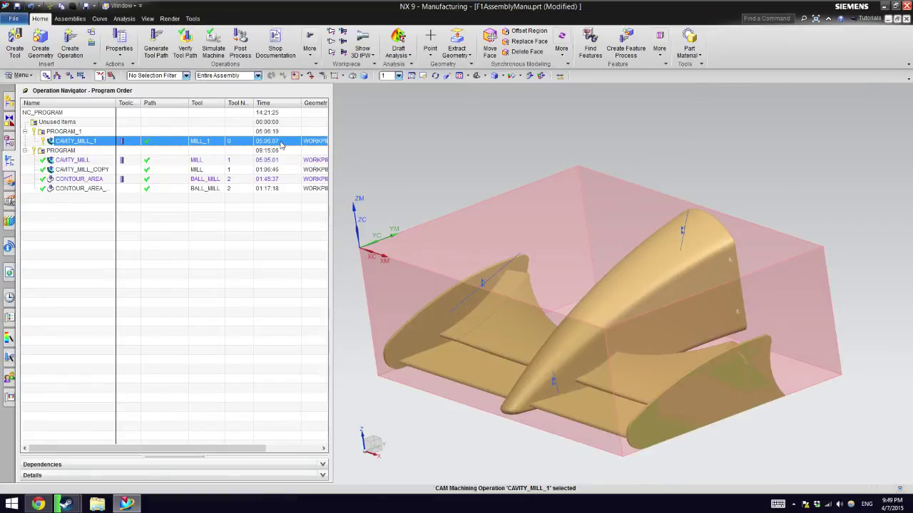
{"action": "left_click", "coordinate": [272, 161]}
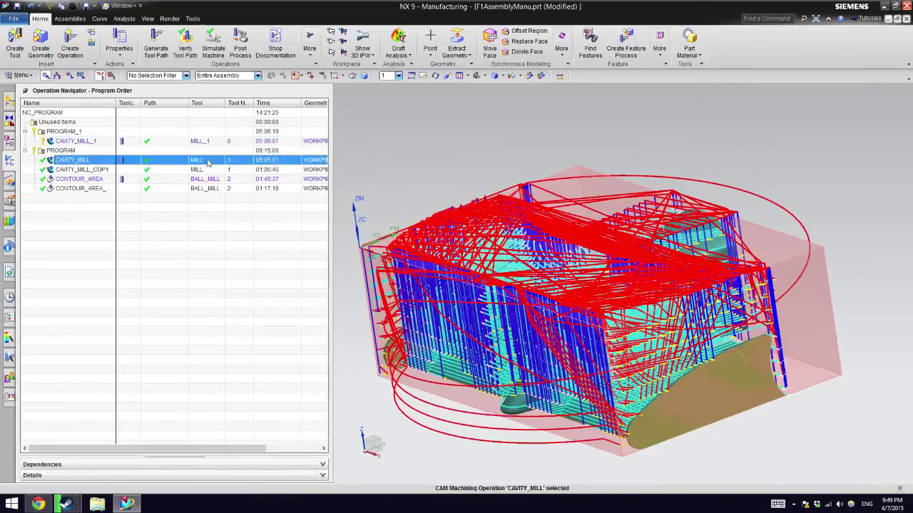
{"action": "mouse_move", "coordinate": [273, 165]}
{"action": "left_click", "coordinate": [224, 142]}
{"action": "double_click", "coordinate": [220, 140]}
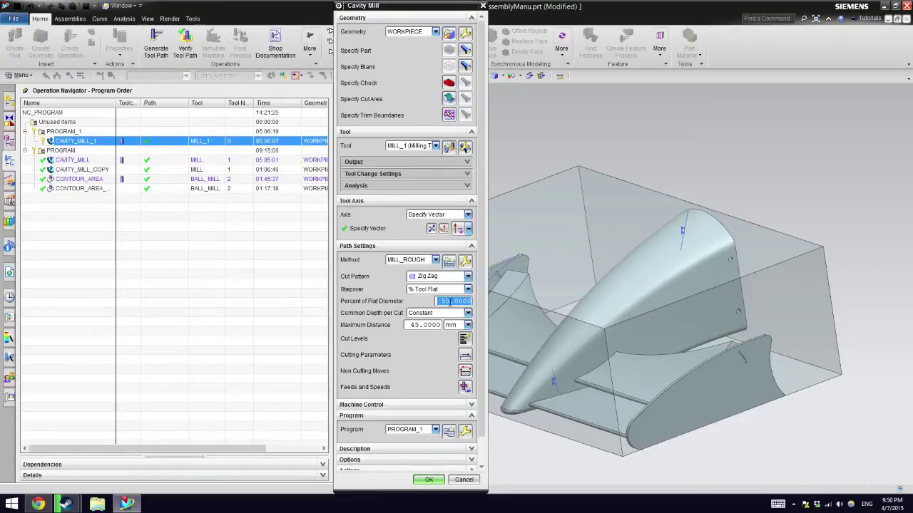
{"action": "left_click", "coordinate": [465, 477]}
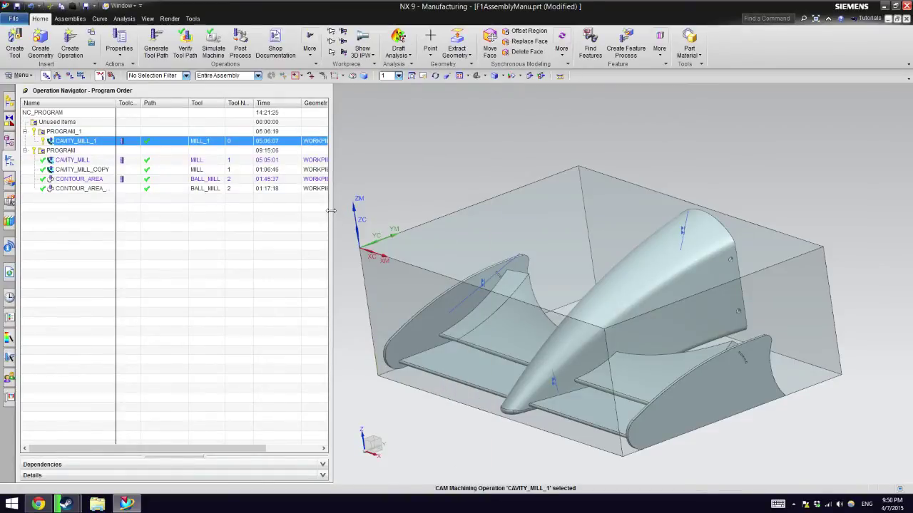
{"action": "left_click_drag", "start_coordinate": [330, 210], "coordinate": [227, 214]}
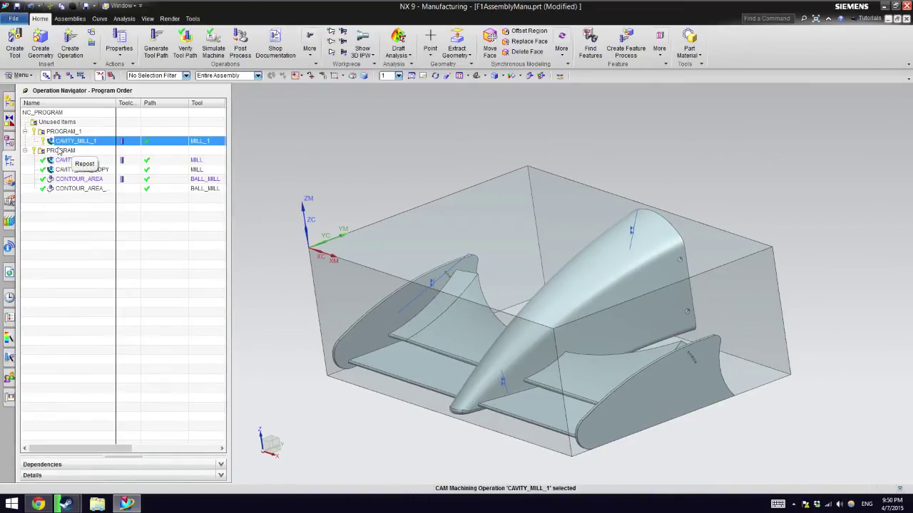
Step: Create a mill_contour Contour Area operation with program NONE, tool BALL_MILL, geometry WORKPIECE and method MILL_ROUGH
{"action": "left_click", "coordinate": [70, 47]}
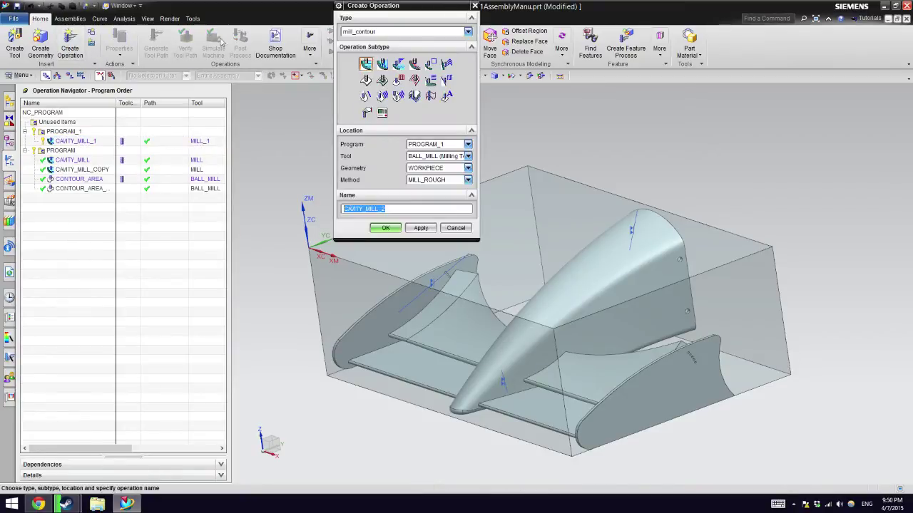
{"action": "left_click", "coordinate": [467, 146]}
{"action": "left_click", "coordinate": [432, 166]}
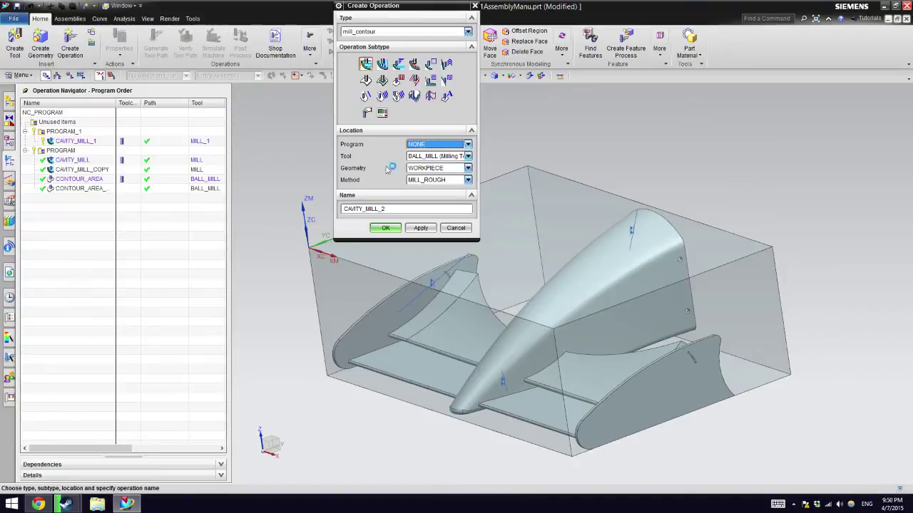
{"action": "left_click", "coordinate": [373, 83]}
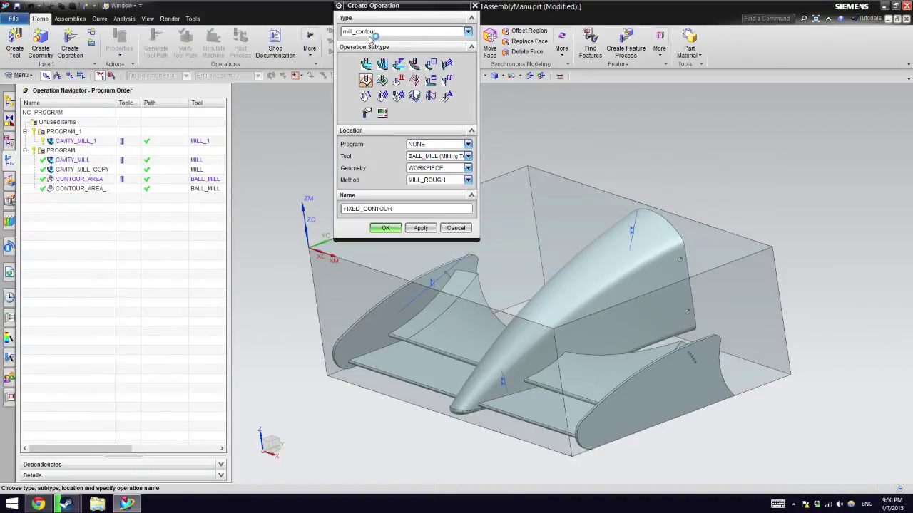
{"action": "left_click", "coordinate": [383, 81]}
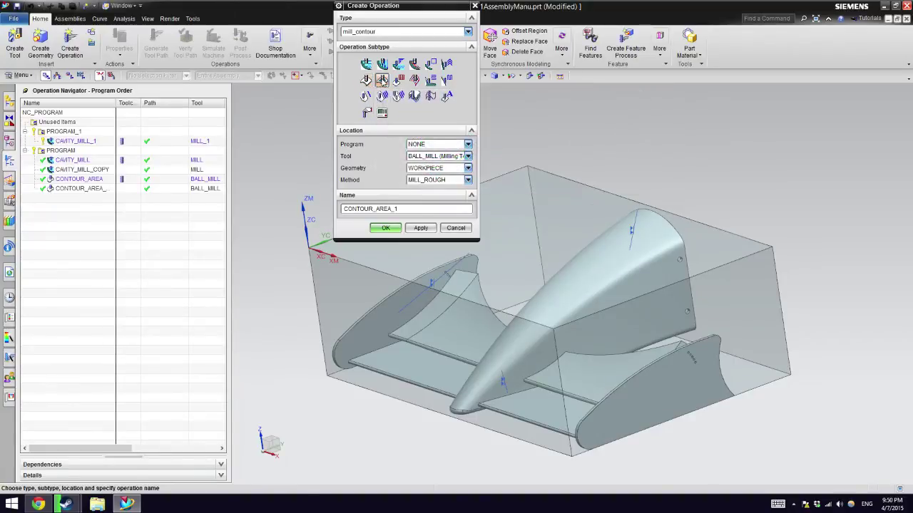
{"action": "left_click", "coordinate": [392, 229]}
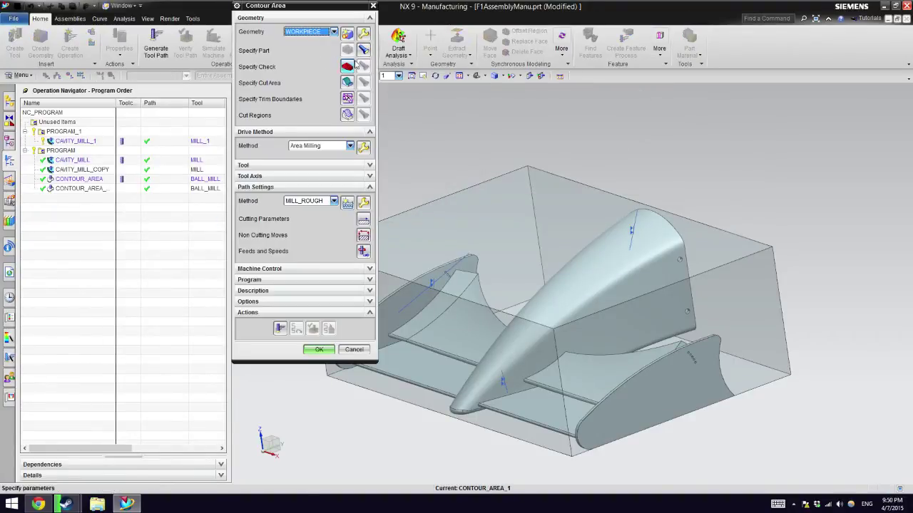
Step: Begin specifying the Contour Area cut area and hide the F1Bloque stock block so the part faces can be picked
{"action": "left_click", "coordinate": [363, 33]}
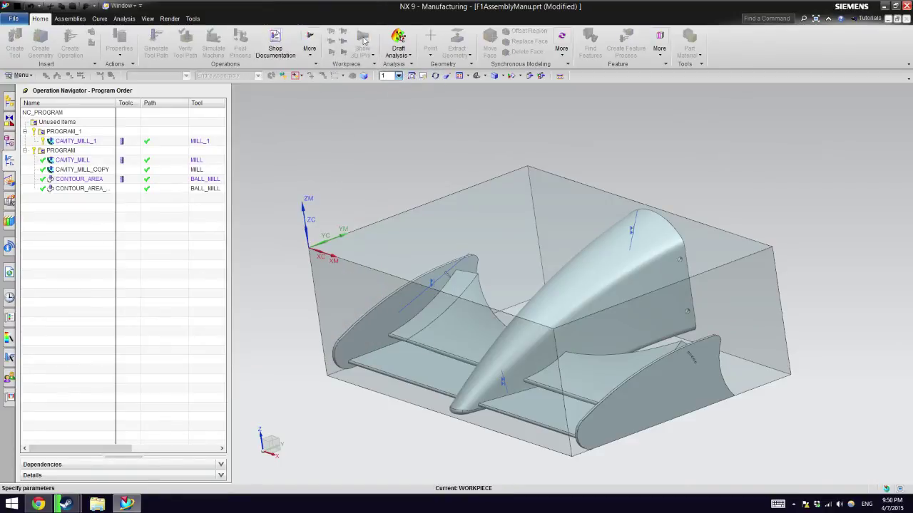
{"action": "left_click", "coordinate": [352, 160]}
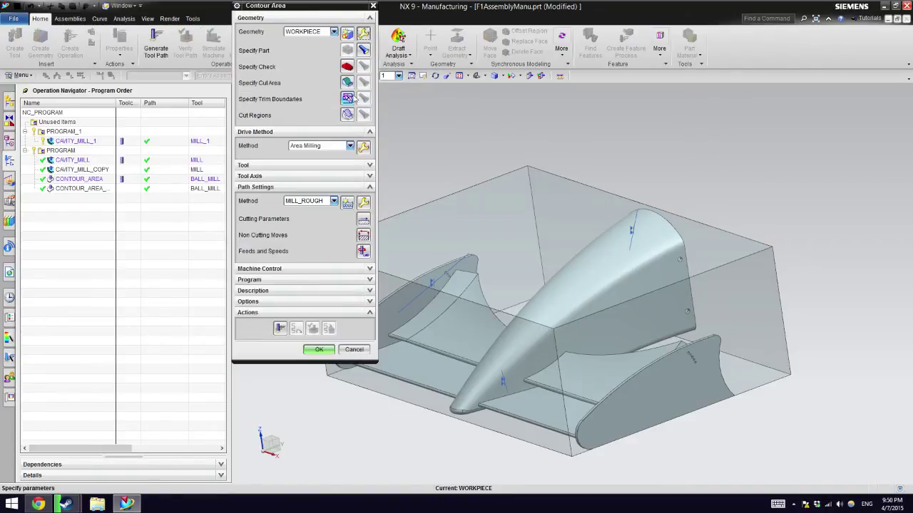
{"action": "left_click", "coordinate": [350, 89]}
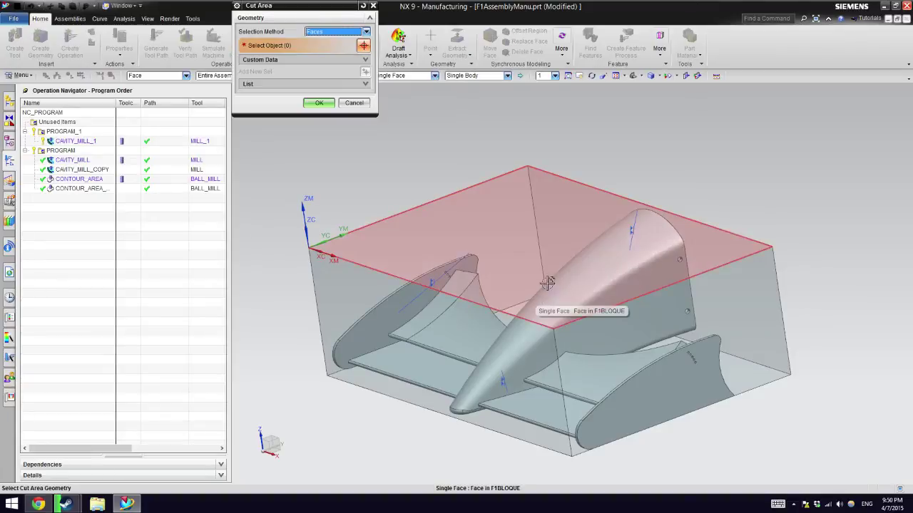
{"action": "left_click", "coordinate": [9, 107]}
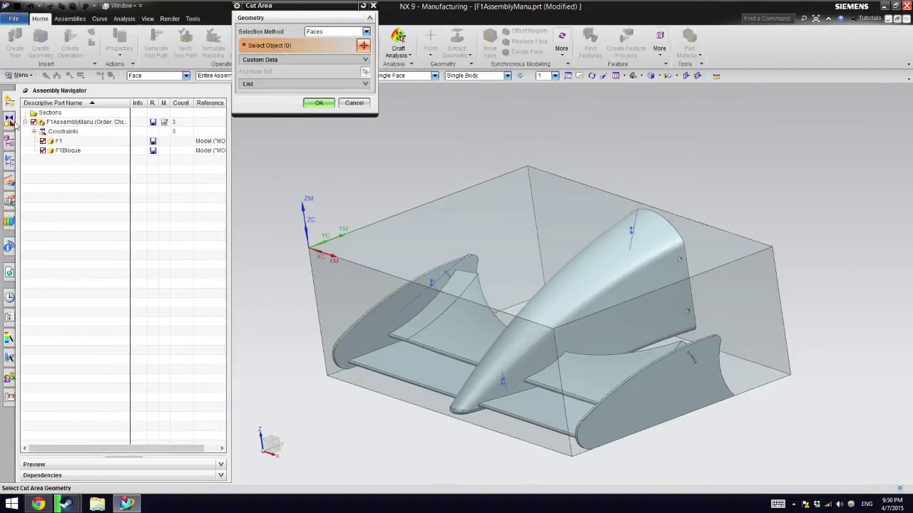
{"action": "left_click", "coordinate": [43, 150]}
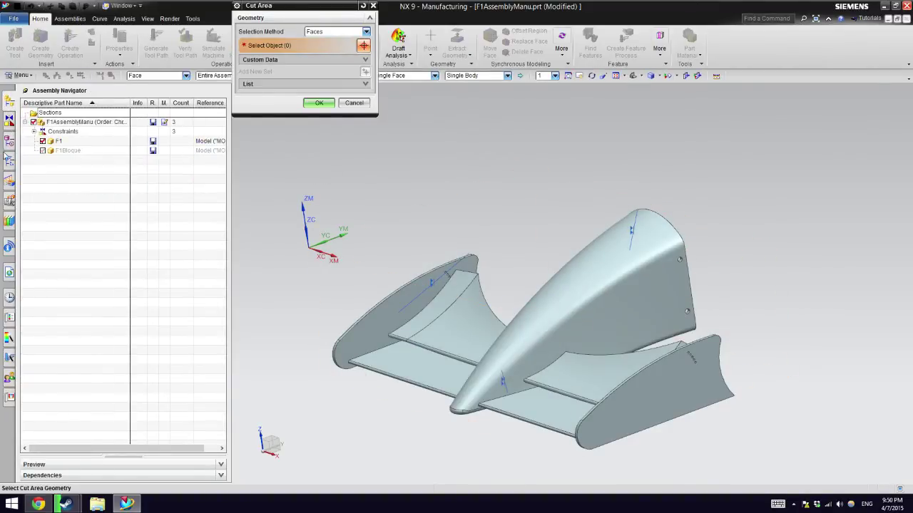
{"action": "left_click", "coordinate": [10, 163]}
Step: Select the nose body, the upper surfaces of both wing sides and the end plates' upper edges as cut area faces
{"action": "left_click", "coordinate": [546, 303]}
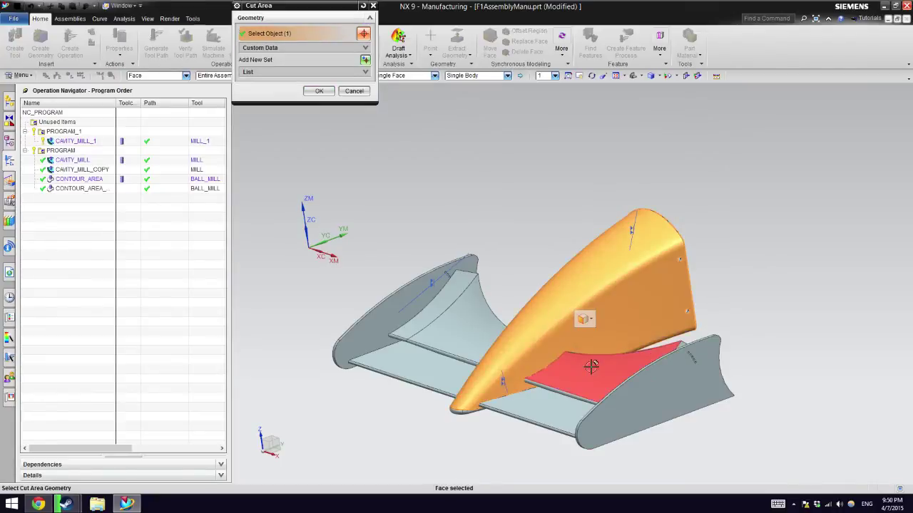
{"action": "left_click", "coordinate": [593, 368]}
{"action": "left_click", "coordinate": [556, 398]}
{"action": "left_click", "coordinate": [489, 298]}
{"action": "left_click", "coordinate": [449, 332]}
{"action": "left_click", "coordinate": [422, 314]}
{"action": "left_click", "coordinate": [407, 285]}
{"action": "left_click", "coordinate": [646, 368]}
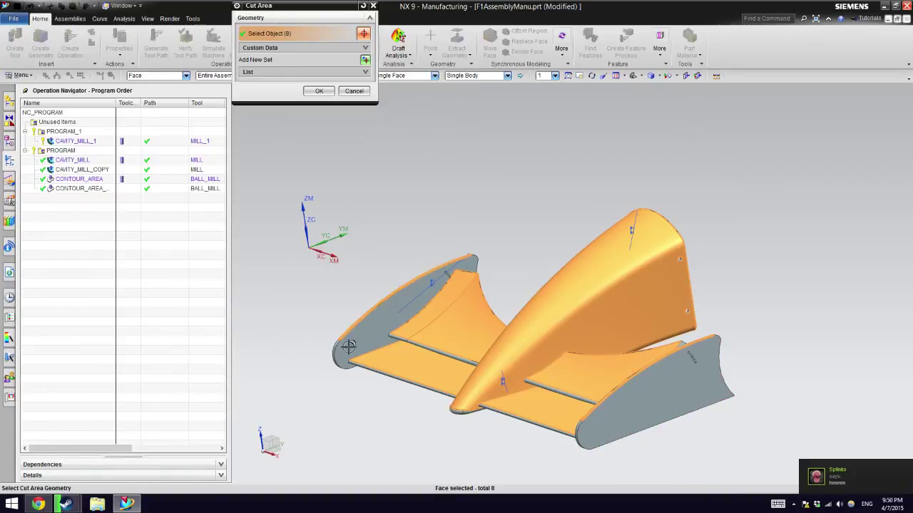
Step: Add the remaining narrow edge faces of the wing flaps and end plates to the cut area and accept the selection
{"action": "left_click", "coordinate": [397, 337]}
{"action": "left_click", "coordinate": [410, 335]}
{"action": "left_click", "coordinate": [503, 376]}
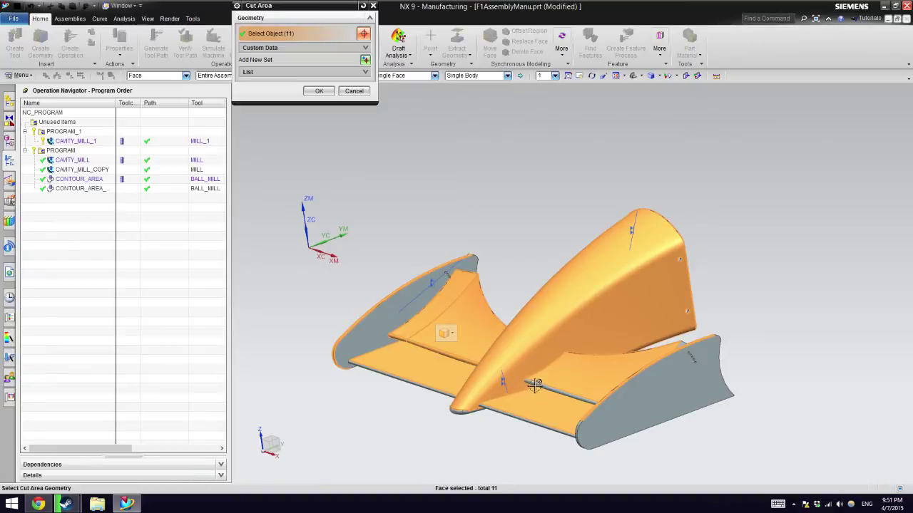
{"action": "left_click", "coordinate": [550, 365]}
{"action": "left_click", "coordinate": [572, 419]}
{"action": "left_click", "coordinate": [318, 91]}
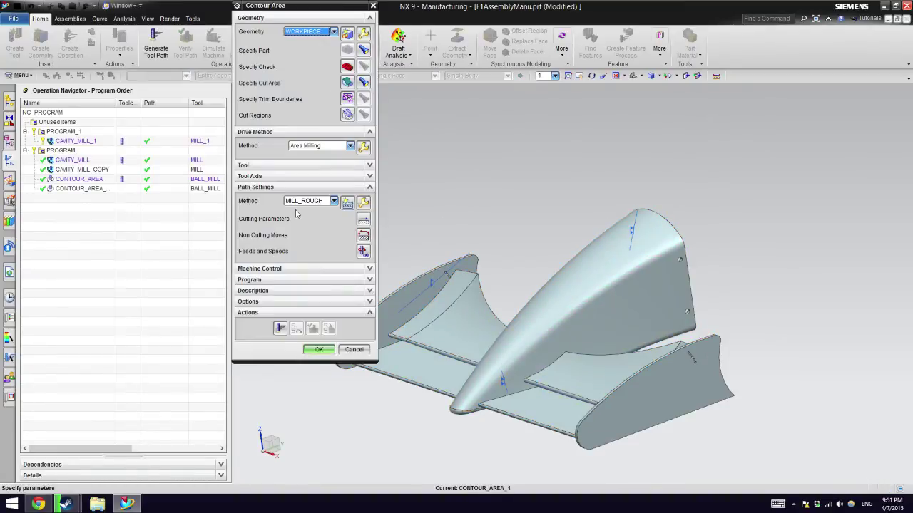
Step: Check the operation's tool and tool axis, and generate the contour area tool path with BALL_MILL and MILL_ROUGH
{"action": "left_click", "coordinate": [285, 166]}
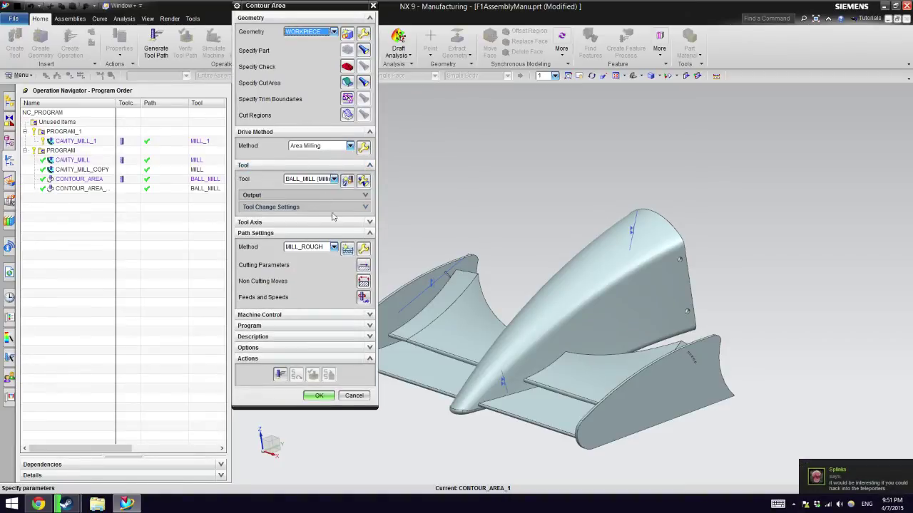
{"action": "left_click", "coordinate": [331, 222]}
{"action": "left_click", "coordinate": [330, 223]}
{"action": "left_click", "coordinate": [281, 374]}
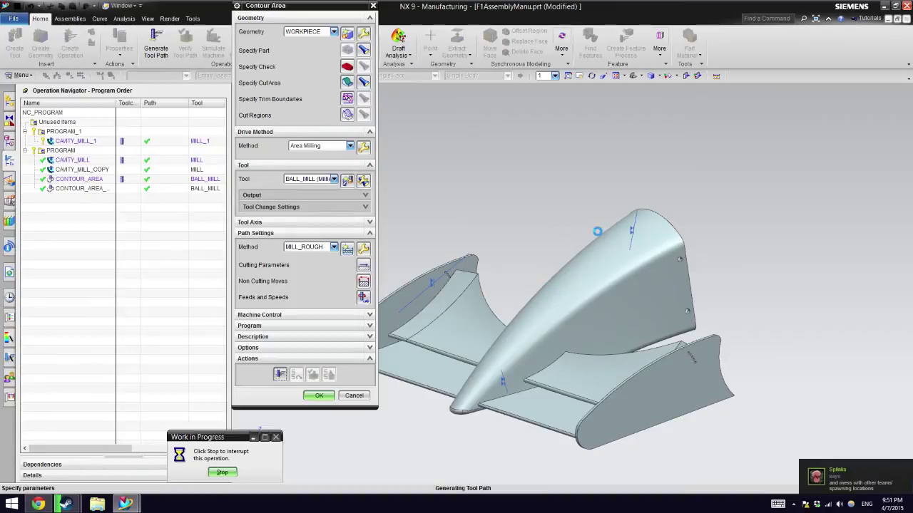
{"action": "middle_click", "coordinate": [622, 248]}
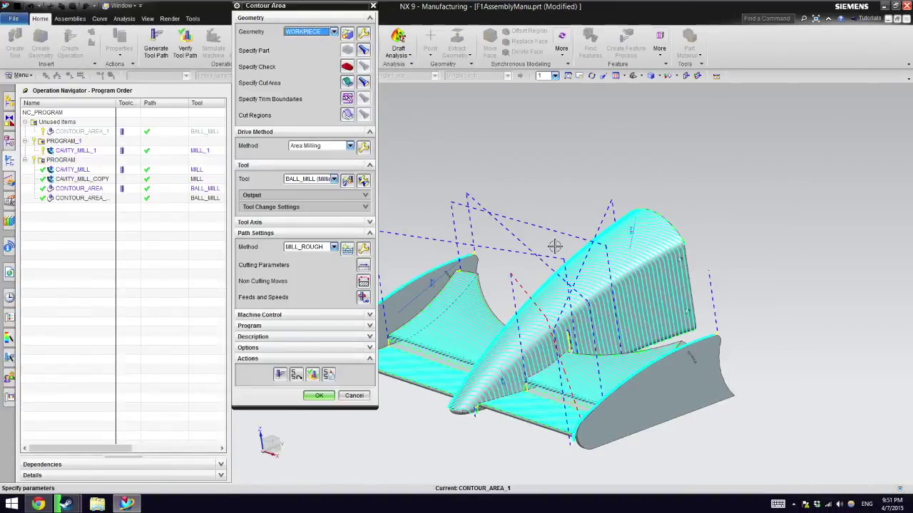
{"action": "middle_click_drag", "start_coordinate": [591, 284], "coordinate": [438, 271]}
Step: Verify the contour area tool path with the 3D dynamic material removal simulation at animation speed 2, then stop and close it
{"action": "left_click", "coordinate": [313, 375]}
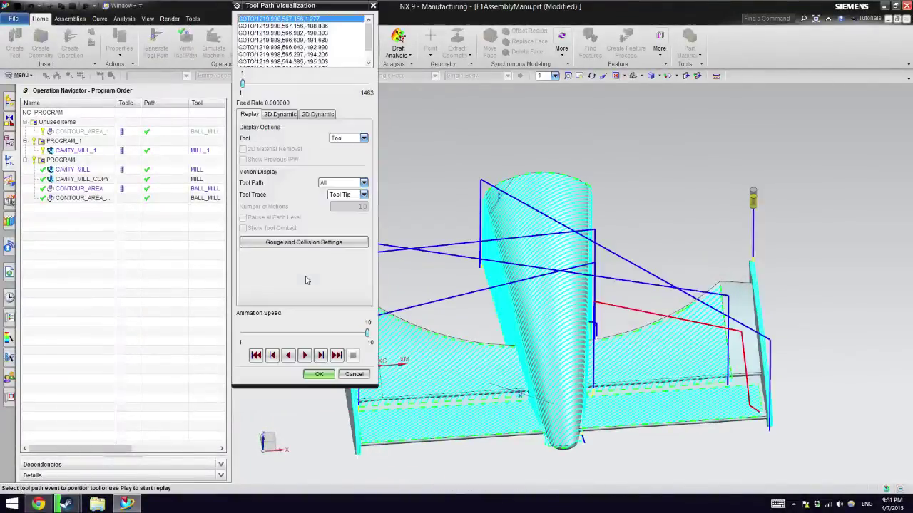
{"action": "left_click", "coordinate": [285, 115]}
{"action": "middle_click_drag", "start_coordinate": [385, 221], "coordinate": [399, 286]}
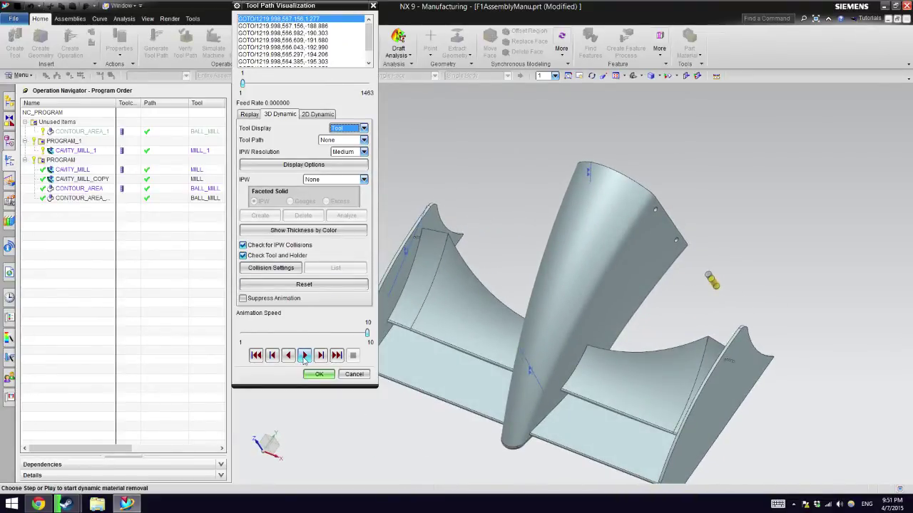
{"action": "left_click", "coordinate": [305, 335]}
{"action": "left_click", "coordinate": [255, 335]}
{"action": "left_click", "coordinate": [256, 335]}
{"action": "left_click", "coordinate": [304, 355]}
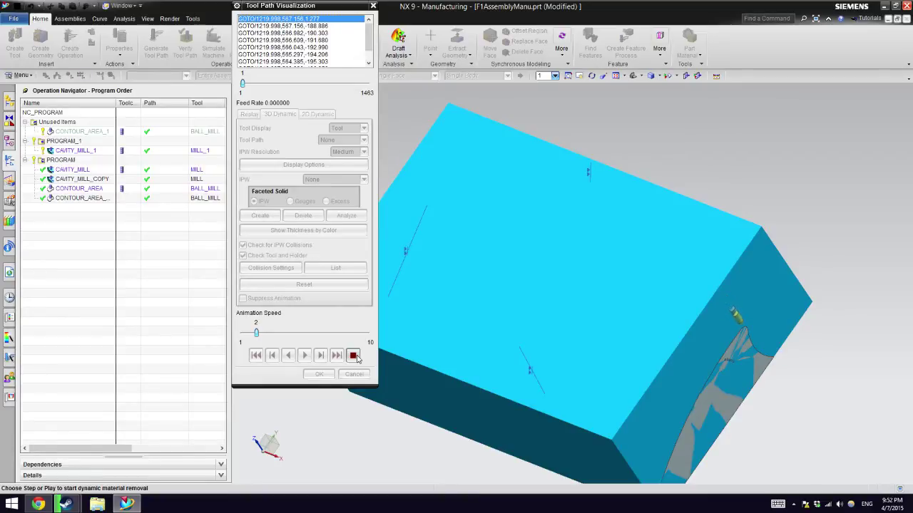
{"action": "left_click", "coordinate": [352, 355]}
{"action": "left_click", "coordinate": [330, 376]}
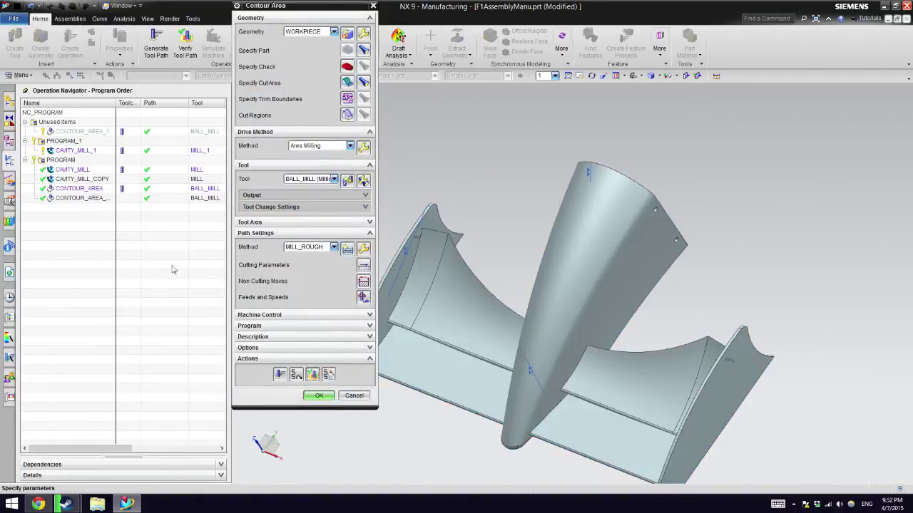
Step: Accept the Contour Area operation, move CONTOUR_AREA_1 below CAVITY_MILL_1 in PROGRAM_1 and regenerate its tool path
{"action": "left_click", "coordinate": [319, 397]}
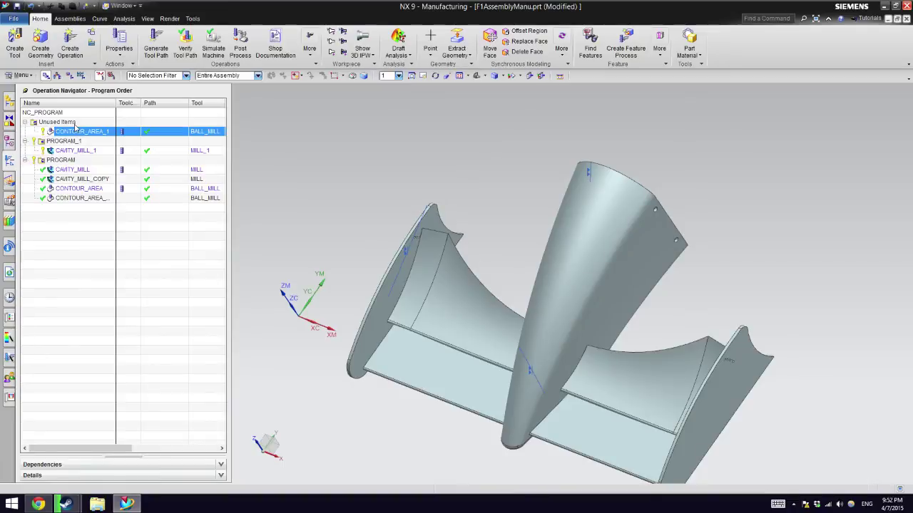
{"action": "left_click_drag", "start_coordinate": [74, 127], "coordinate": [100, 157]}
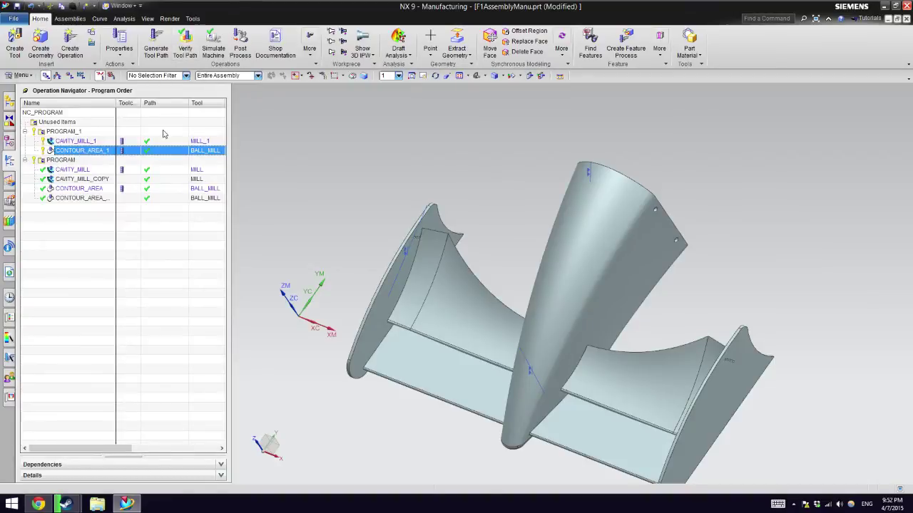
{"action": "left_click", "coordinate": [158, 46]}
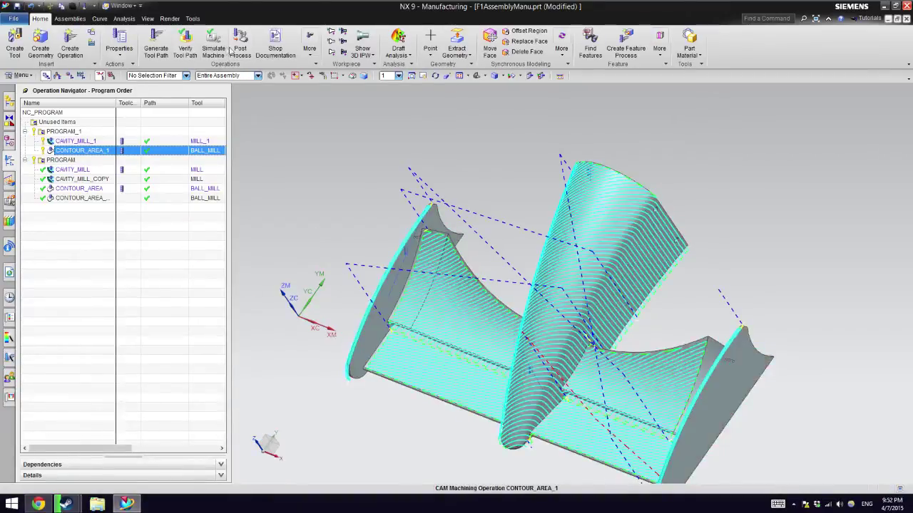
Step: Verify CONTOUR_AREA_1 with the 3D dynamic simulation at animation speed 10 to see it cutting after the roughing, then stop and close it
{"action": "left_click", "coordinate": [191, 47]}
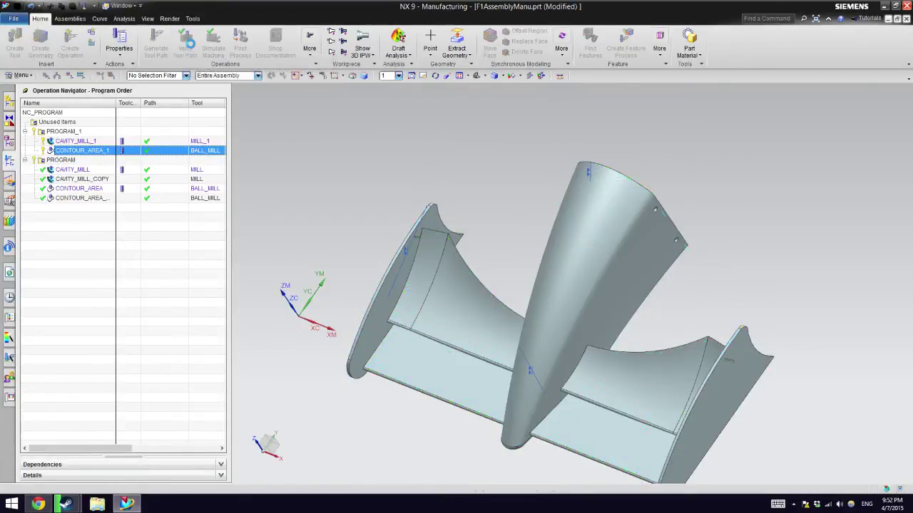
{"action": "left_click", "coordinate": [272, 116]}
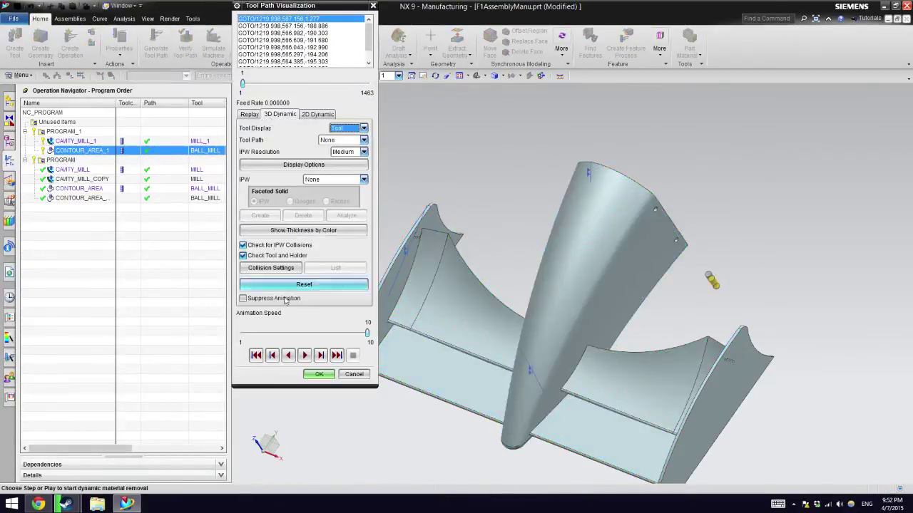
{"action": "left_click", "coordinate": [305, 355]}
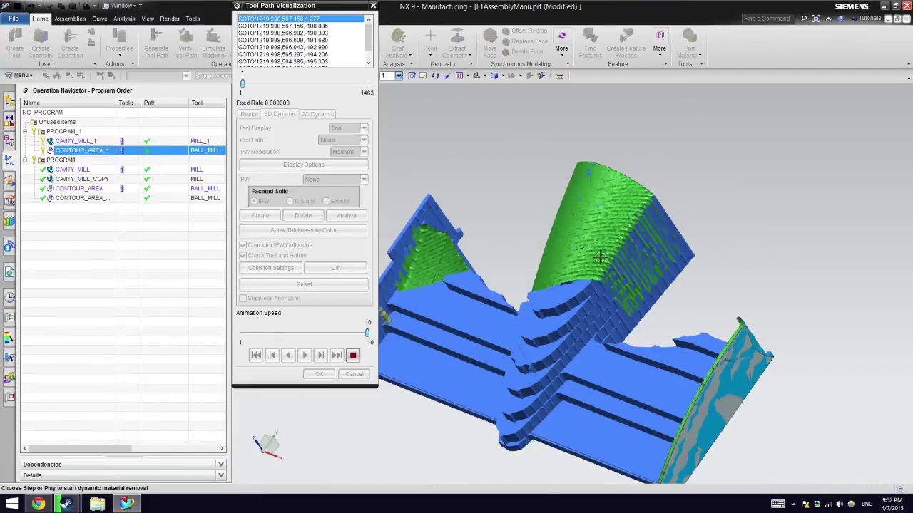
{"action": "left_click", "coordinate": [353, 355]}
{"action": "left_click", "coordinate": [327, 374]}
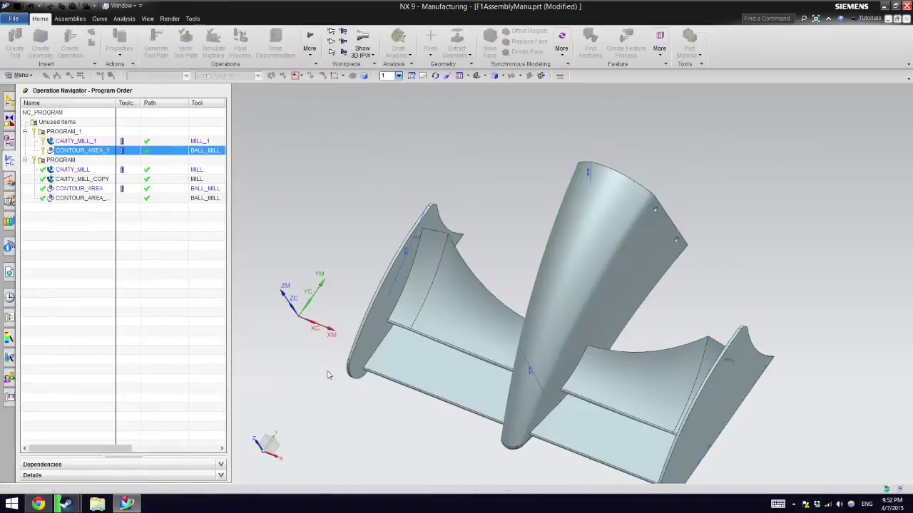
Step: Verify CONTOUR_AREA_COPY in PROGRAM with replay and 3D dynamic simulation at animation speed 7, inspect the machined surface up close and close the simulation
{"action": "left_click", "coordinate": [69, 199]}
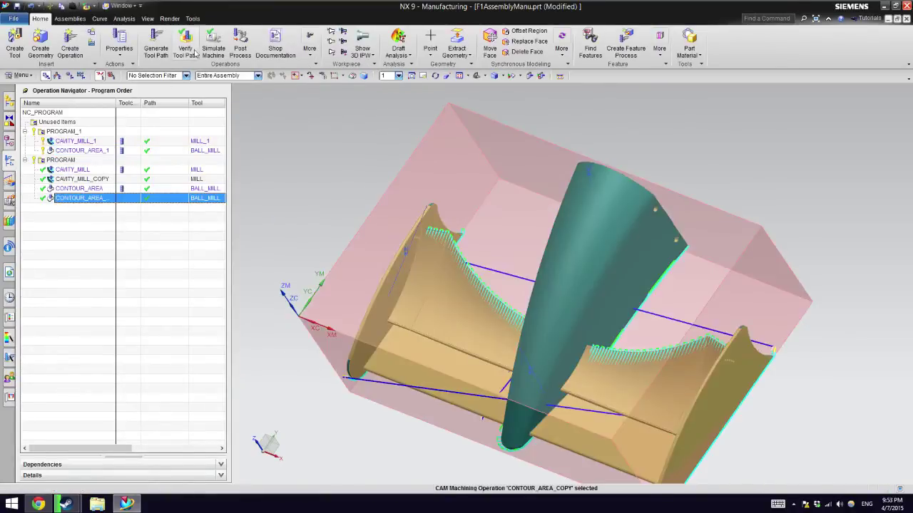
{"action": "left_click", "coordinate": [197, 51]}
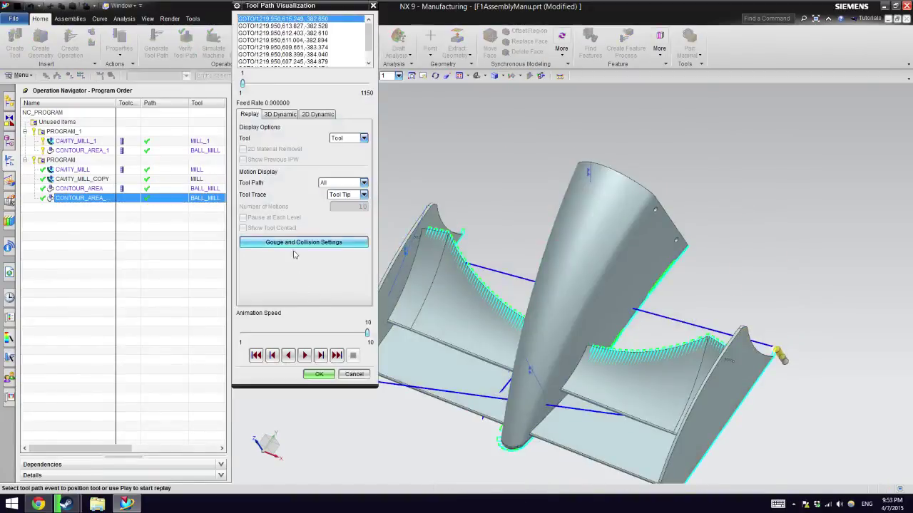
{"action": "left_click", "coordinate": [275, 334]}
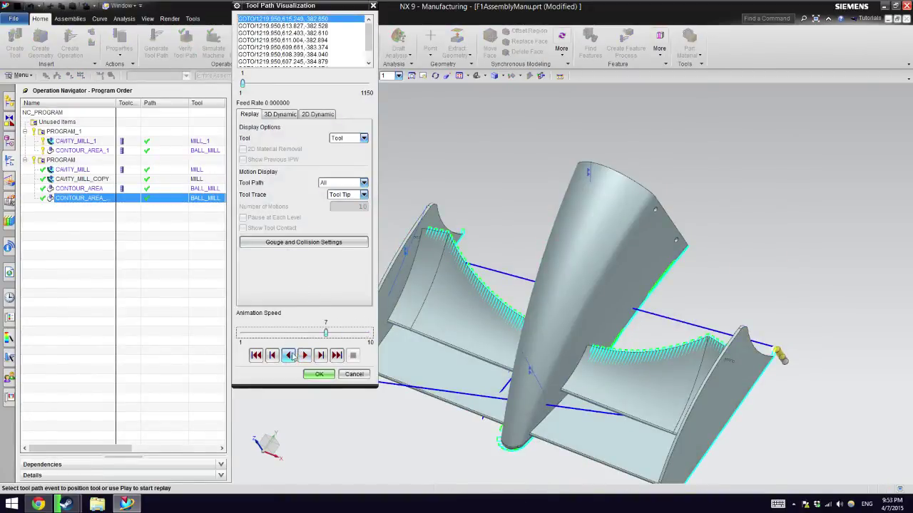
{"action": "left_click", "coordinate": [304, 355]}
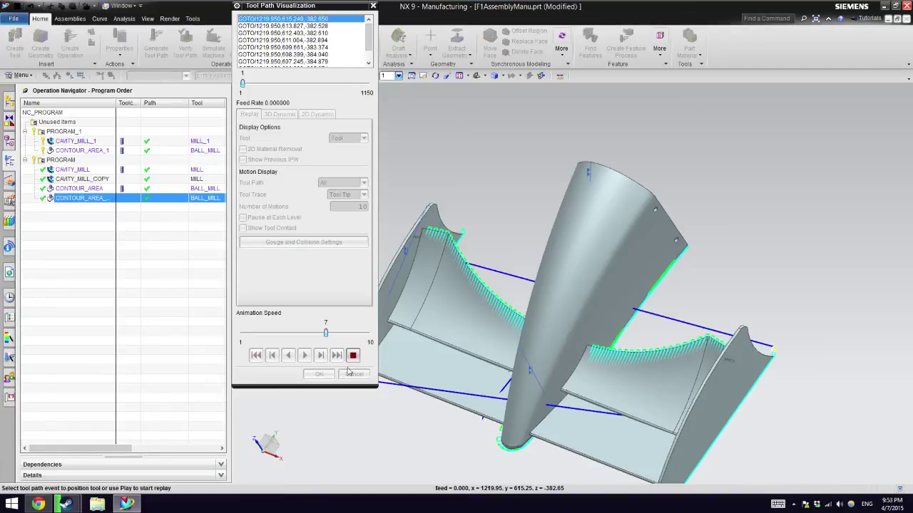
{"action": "left_click", "coordinate": [280, 115]}
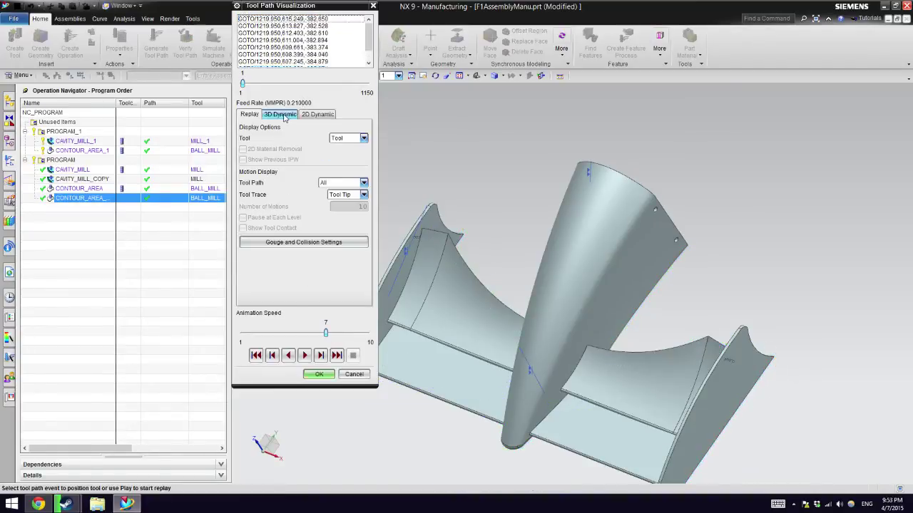
{"action": "left_click", "coordinate": [289, 355]}
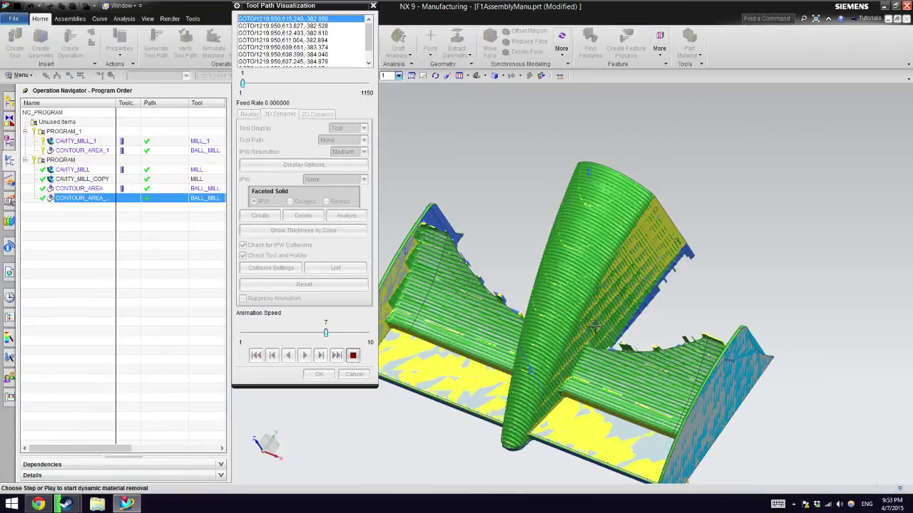
{"action": "scroll", "coordinate": [521, 326], "scroll_direction": "down", "scroll_amount": 3}
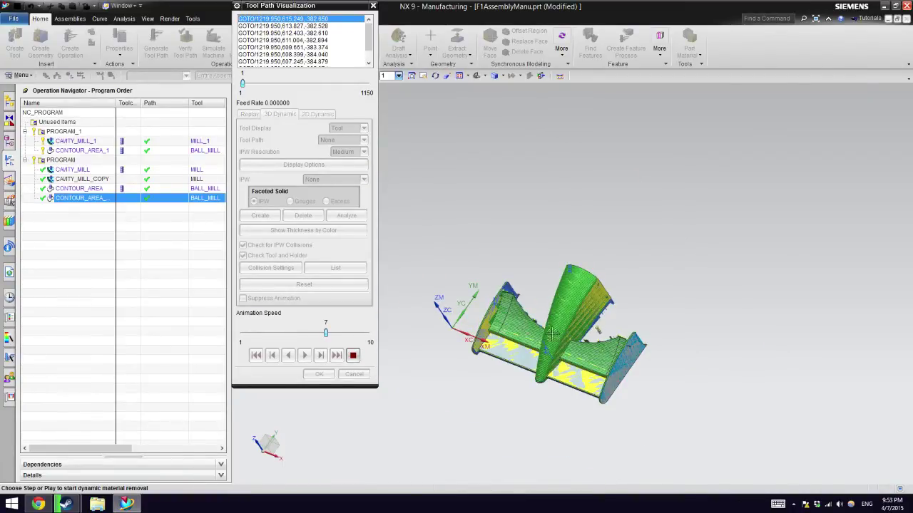
{"action": "scroll", "coordinate": [421, 343], "scroll_direction": "up", "scroll_amount": 5}
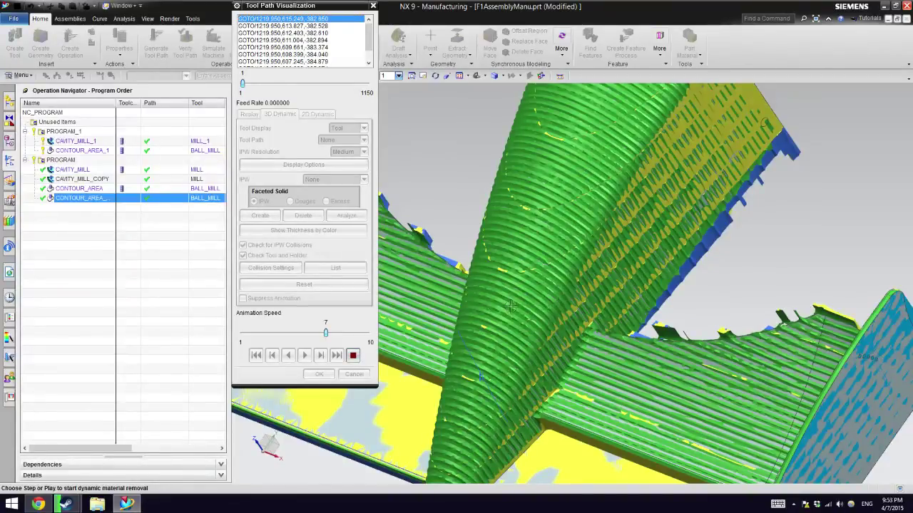
{"action": "left_click", "coordinate": [352, 356]}
{"action": "left_click", "coordinate": [319, 374]}
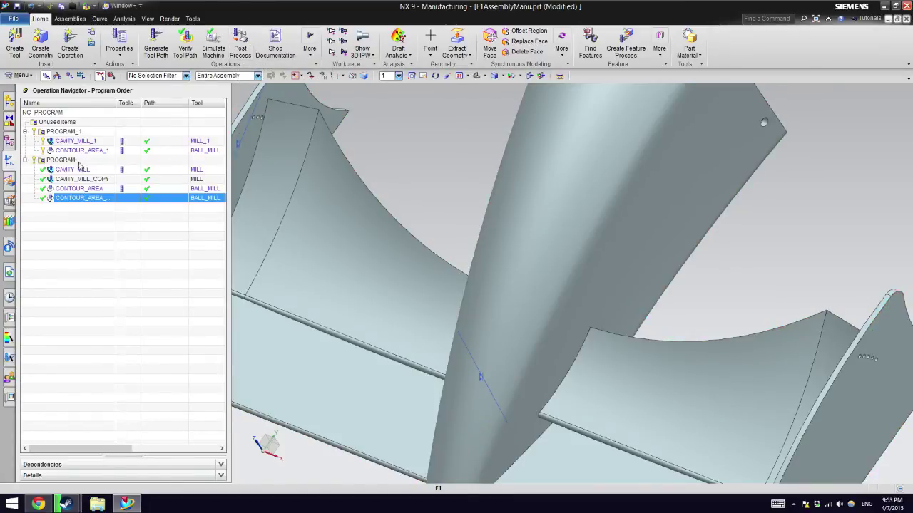
Step: Set up postprocessing of PROGRAM with the MILL_3_AXIS postprocessor and Metric/PART units, and cancel at the units mismatch
{"action": "left_click", "coordinate": [64, 159]}
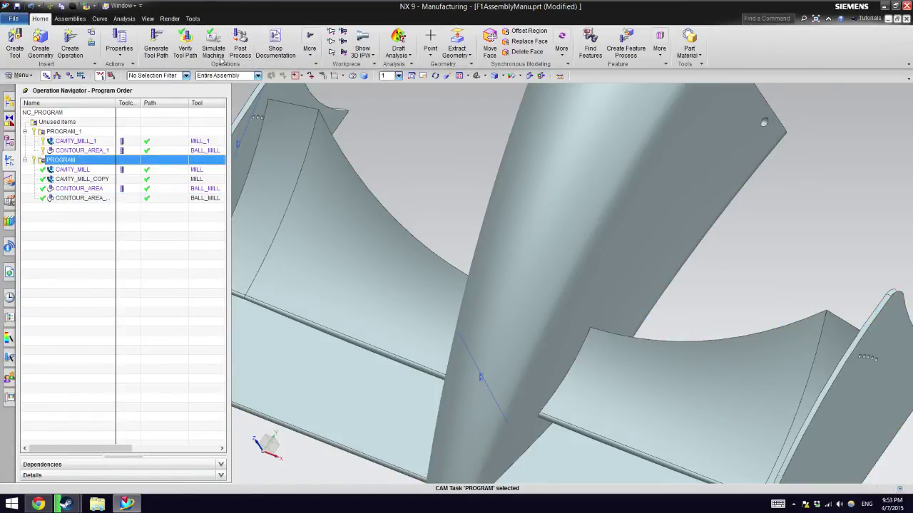
{"action": "left_click", "coordinate": [241, 44]}
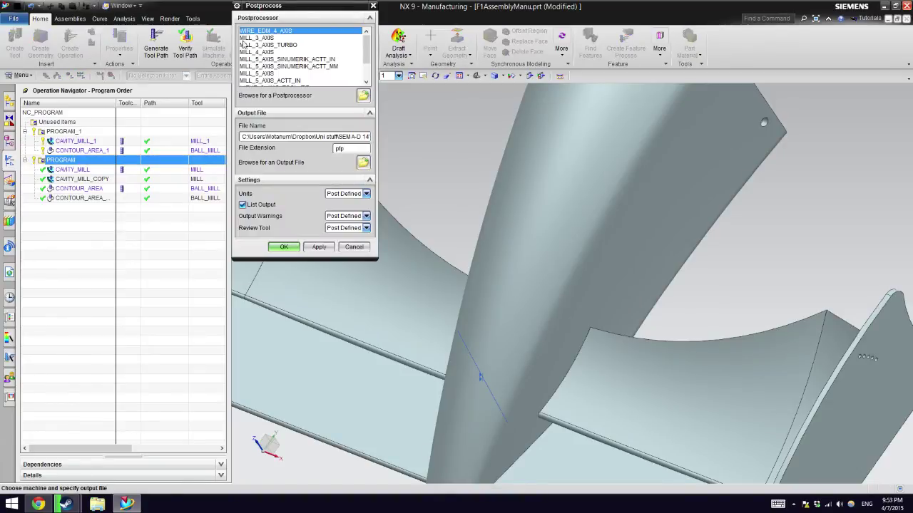
{"action": "left_click", "coordinate": [288, 38]}
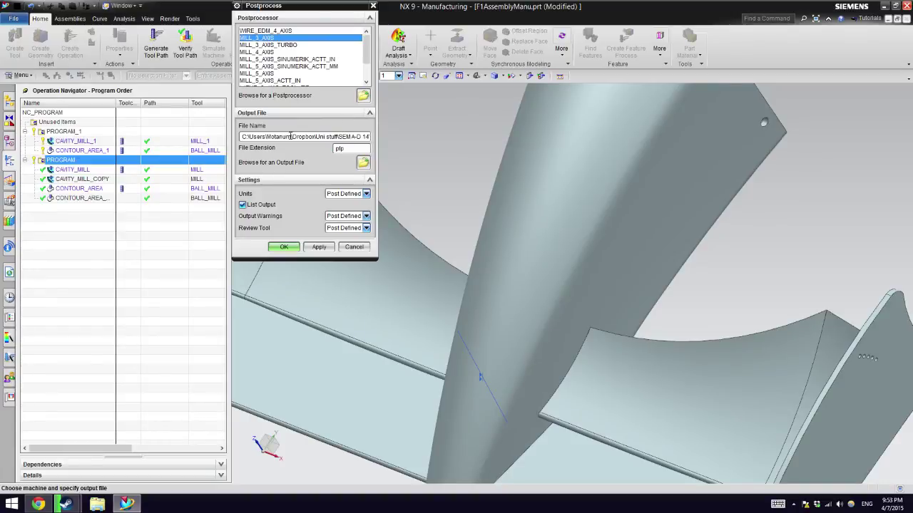
{"action": "left_click_drag", "start_coordinate": [285, 135], "coordinate": [387, 135]}
{"action": "left_click", "coordinate": [370, 136]}
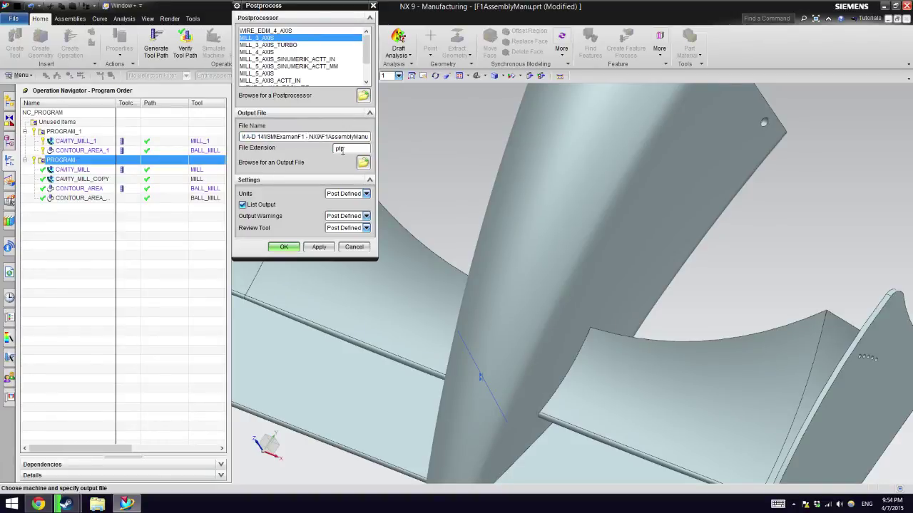
{"action": "left_click", "coordinate": [365, 194]}
{"action": "left_click", "coordinate": [344, 220]}
{"action": "left_click", "coordinate": [346, 216]}
{"action": "left_click", "coordinate": [331, 242]}
{"action": "left_click", "coordinate": [284, 247]}
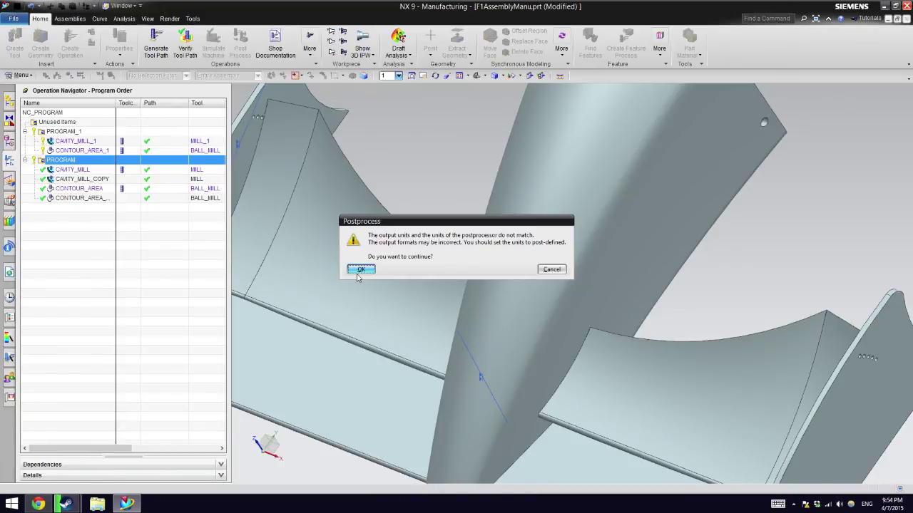
{"action": "left_click", "coordinate": [552, 270]}
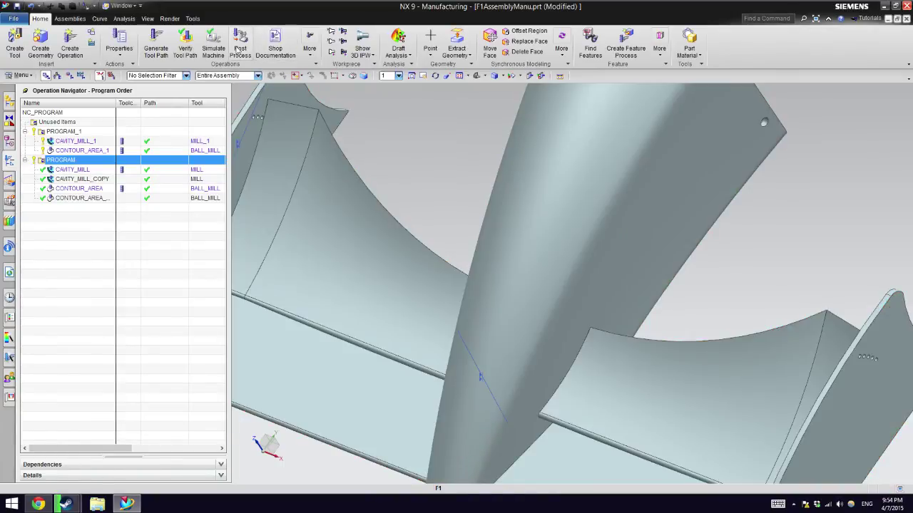
{"action": "left_click", "coordinate": [240, 50]}
{"action": "left_click", "coordinate": [366, 215]}
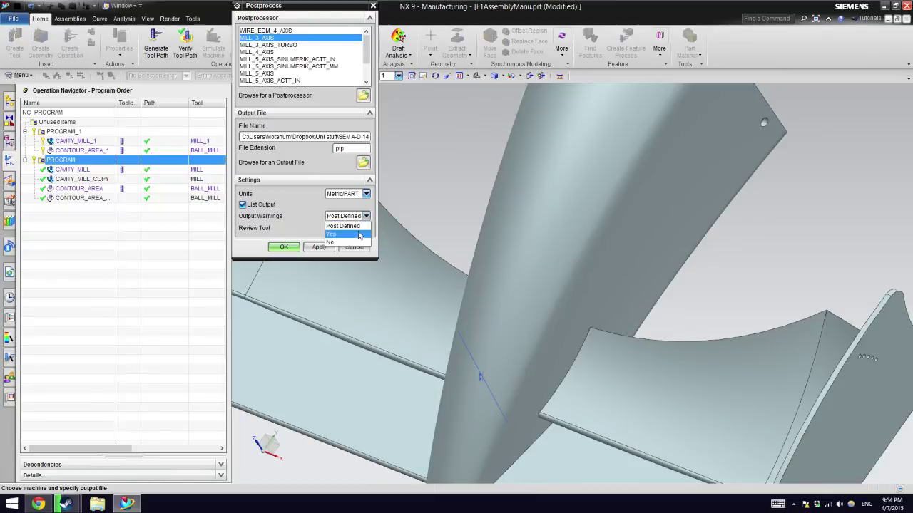
{"action": "left_click", "coordinate": [343, 225]}
{"action": "left_click", "coordinate": [339, 228]}
{"action": "left_click", "coordinate": [284, 247]}
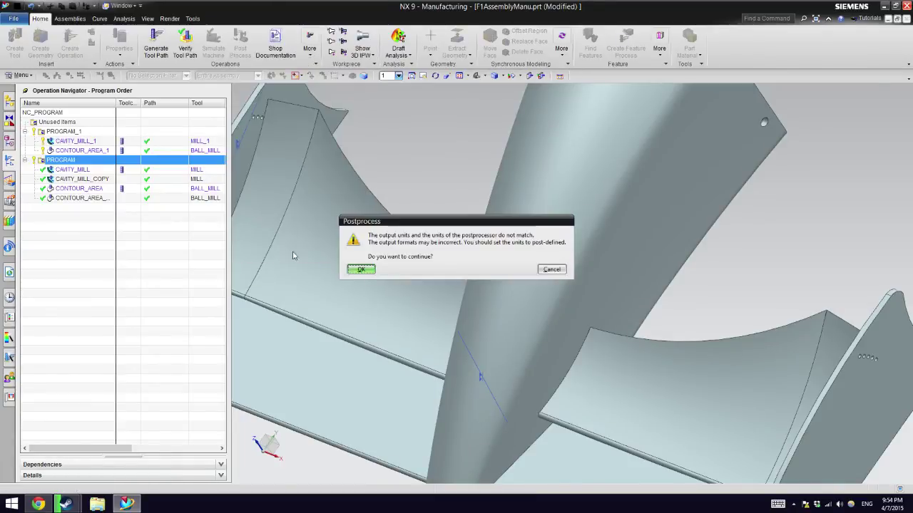
{"action": "left_click", "coordinate": [357, 273]}
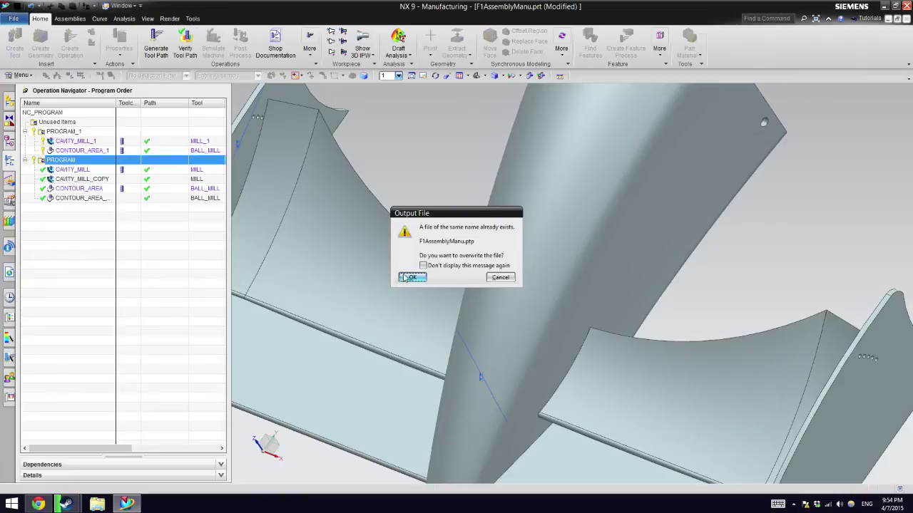
{"action": "left_click", "coordinate": [500, 278]}
Step: Postprocess PROGRAM with MILL_3_AXIS and Metric/PART units to the output file F1AssemblyManu2.ptp, continuing despite the units mismatch
{"action": "left_click", "coordinate": [241, 44]}
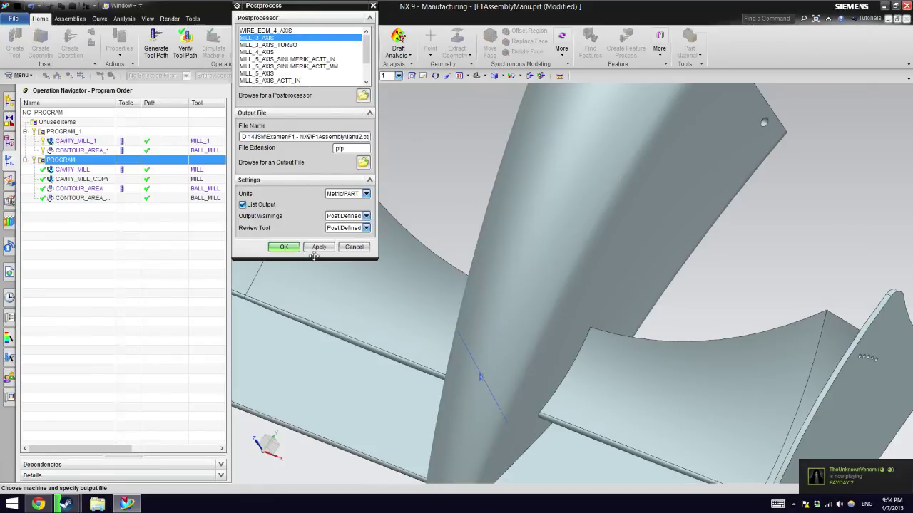
{"action": "left_click", "coordinate": [287, 246]}
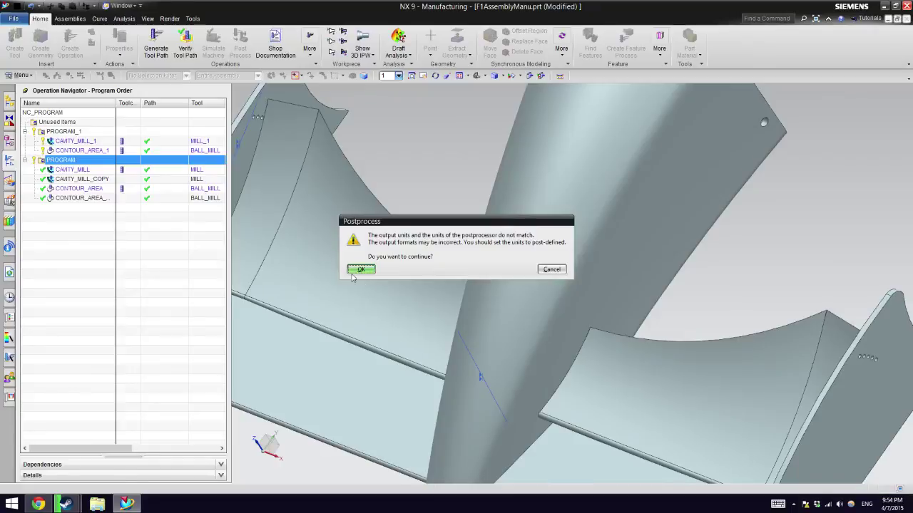
{"action": "left_click", "coordinate": [351, 272]}
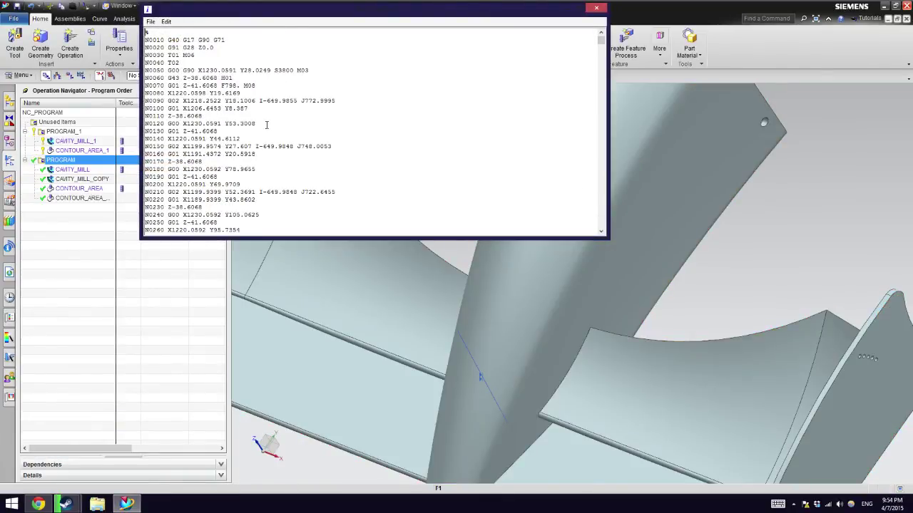
Step: Examine the generated G-code listing, including its opening lines, the X and Y coordinates and the further blocks, and close it
{"action": "left_click_drag", "start_coordinate": [267, 125], "coordinate": [193, 126]}
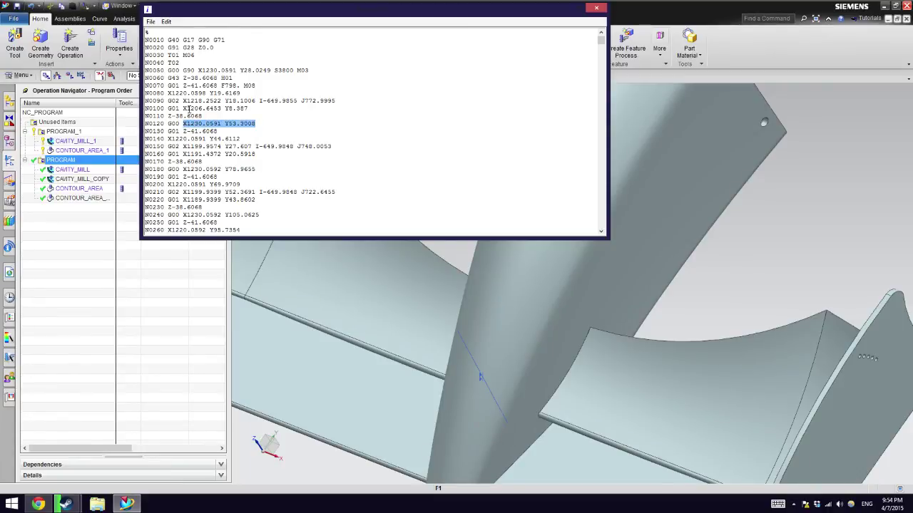
{"action": "left_click_drag", "start_coordinate": [189, 109], "coordinate": [207, 110]}
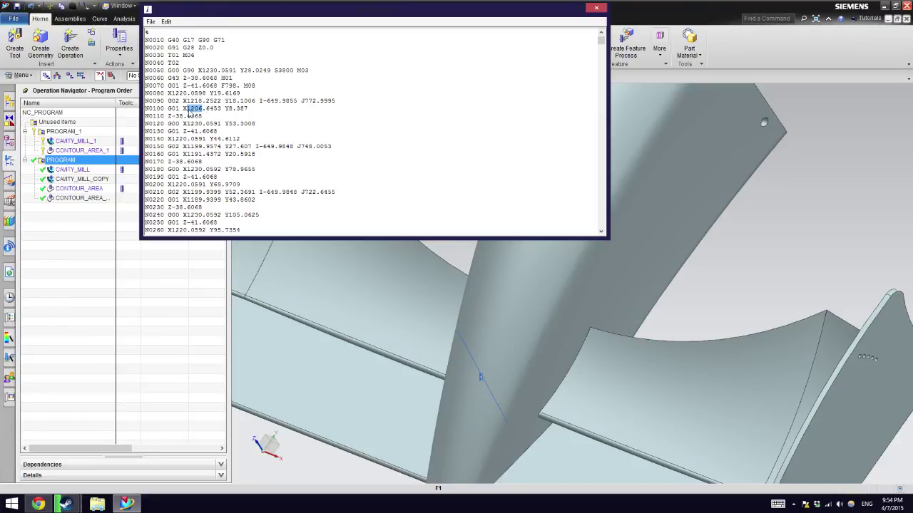
{"action": "left_click", "coordinate": [189, 109]}
{"action": "left_click", "coordinate": [200, 109], "text": "shift"}
{"action": "mouse_move", "coordinate": [600, 42]}
{"action": "left_mouse_down"}
{"action": "mouse_move", "coordinate": [601, 77]}
{"action": "mouse_move", "coordinate": [599, 26]}
{"action": "left_mouse_up"}
{"action": "left_click_drag", "start_coordinate": [189, 43], "coordinate": [320, 67]}
{"action": "left_click", "coordinate": [320, 67]}
{"action": "scroll", "coordinate": [292, 97], "scroll_direction": "down", "scroll_amount": 17}
{"action": "scroll", "coordinate": [291, 97], "scroll_direction": "down", "scroll_amount": 20}
{"action": "scroll", "coordinate": [599, 29], "scroll_direction": "down", "scroll_amount": 20}
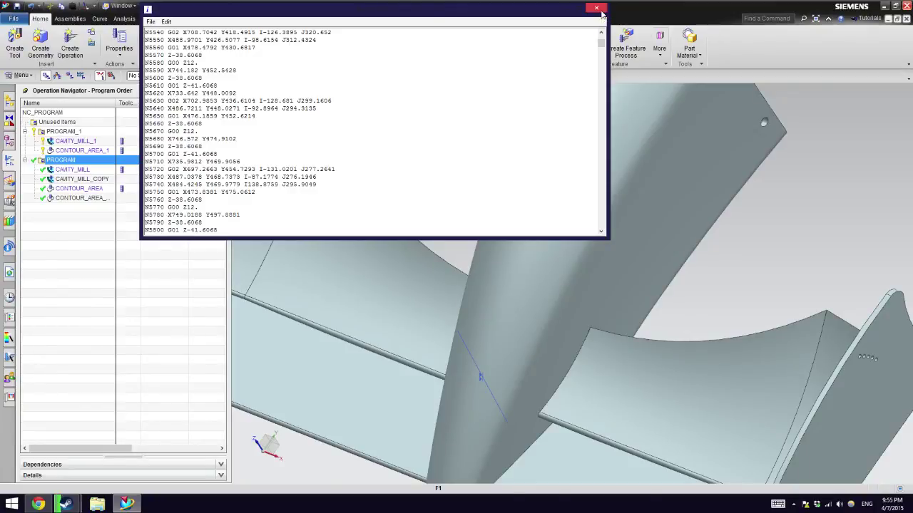
{"action": "left_click", "coordinate": [597, 9]}
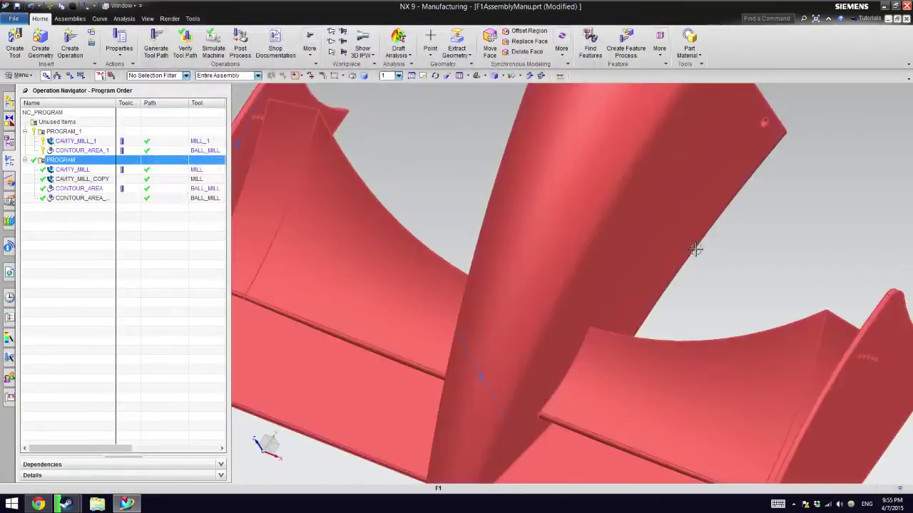